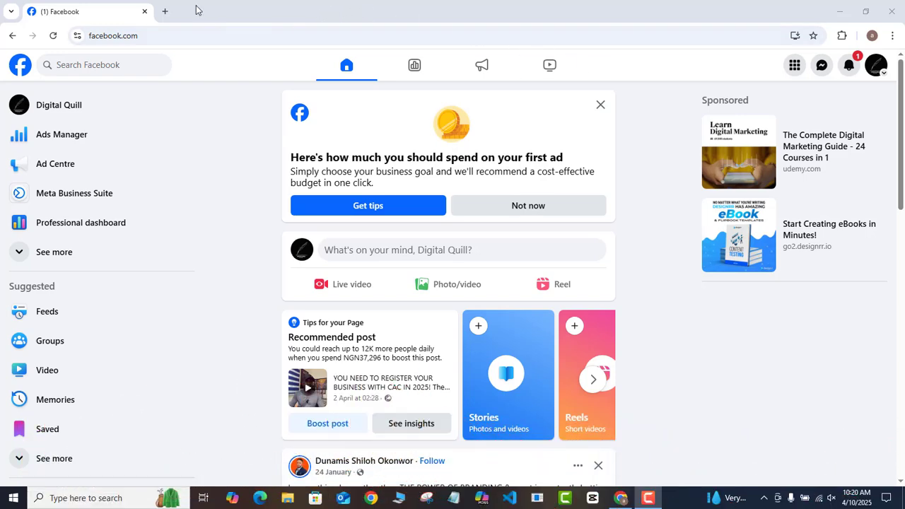
# Open Meta Business Suite at business.facebook.com in a new browser tab and go to its settings
pyautogui.click(166, 13)
pyautogui.click(175, 32)
pyautogui.write('business.fa')
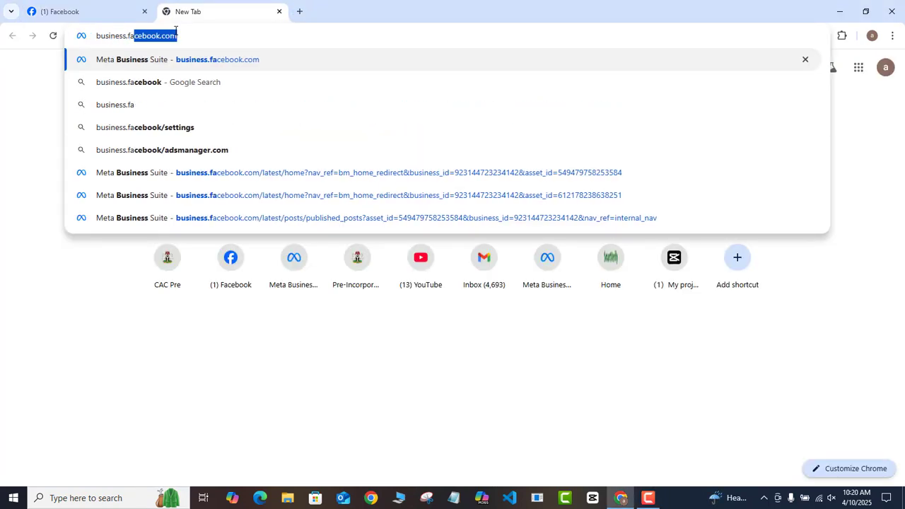
pyautogui.press('Return')
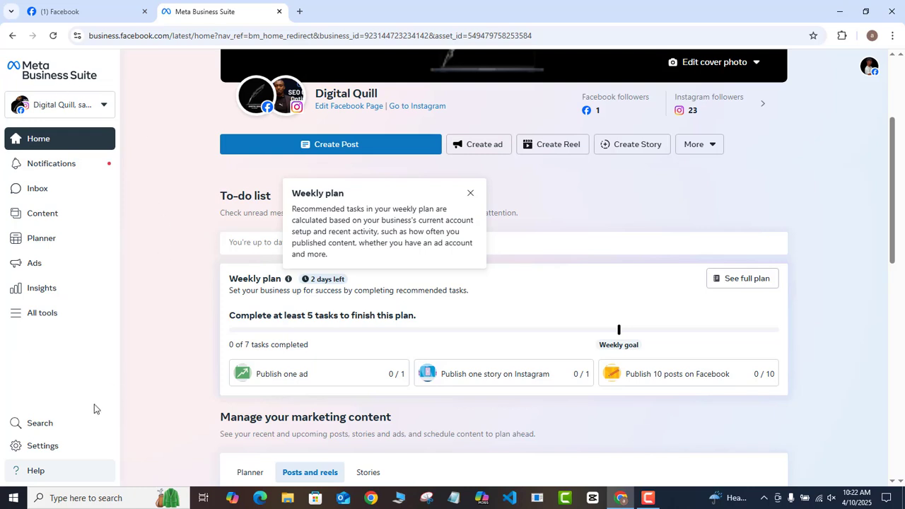
pyautogui.click(36, 449)
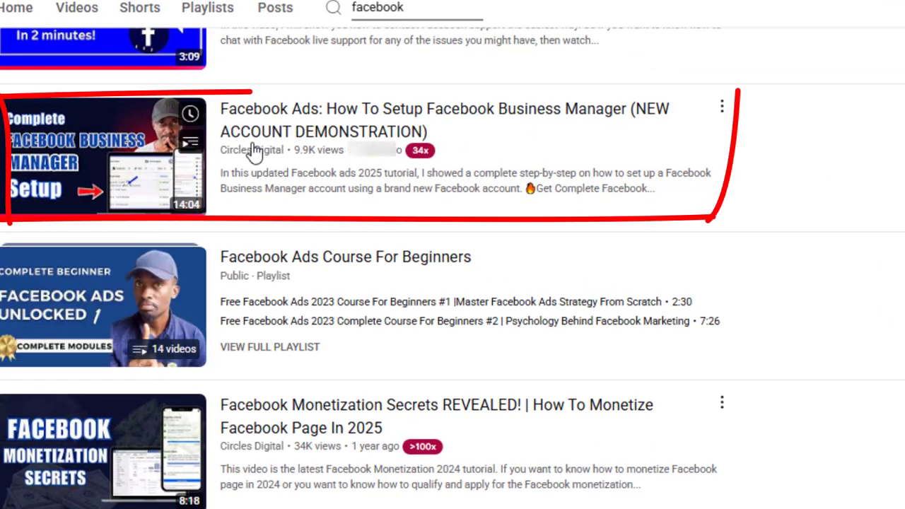
# Switch to YouTube and view the Facebook Business Manager setup video with the new account demonstration
pyautogui.click(309, 150)
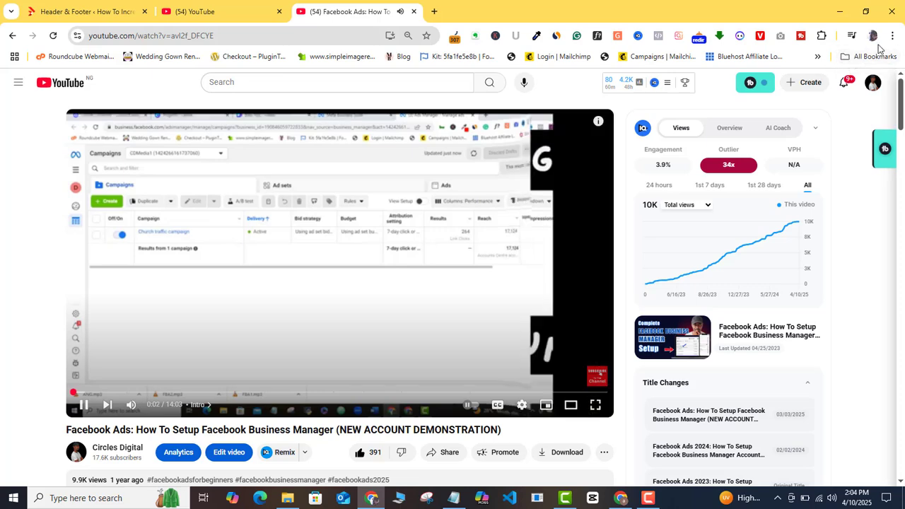
pyautogui.click(892, 35)
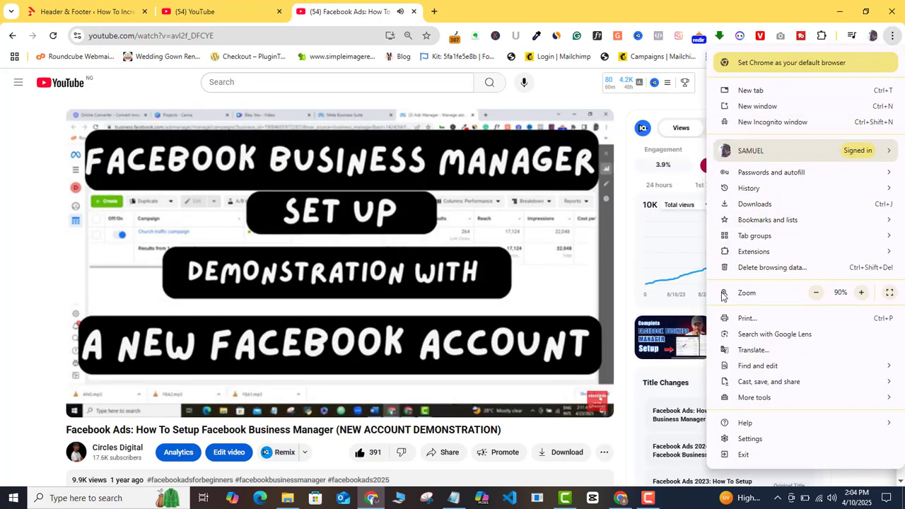
pyautogui.click(695, 25)
pyautogui.moveTo(901, 104)
pyautogui.mouseDown()
pyautogui.moveTo(901, 120)
pyautogui.moveTo(901, 104)
pyautogui.mouseUp()
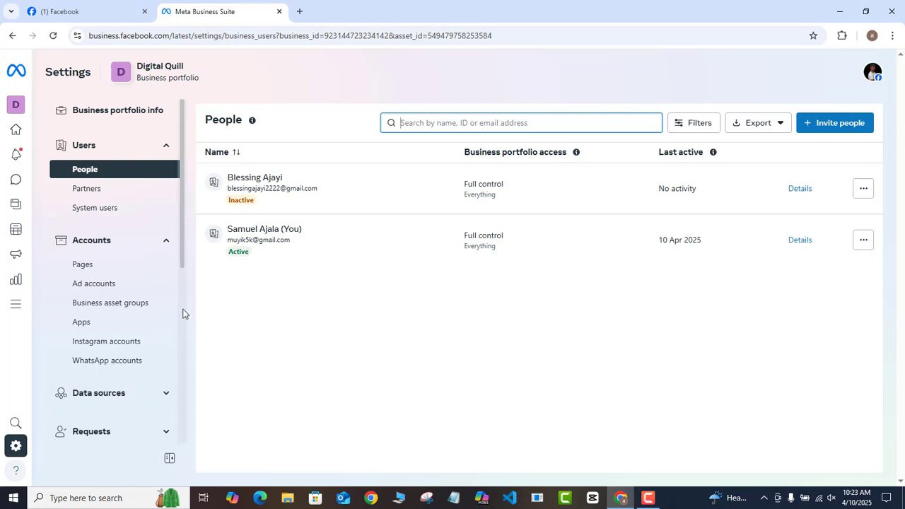
# Expand the data sources in the business portfolio settings and open the Datasets page
pyautogui.click(166, 396)
pyautogui.moveTo(184, 220); pyautogui.dragTo(188, 292)
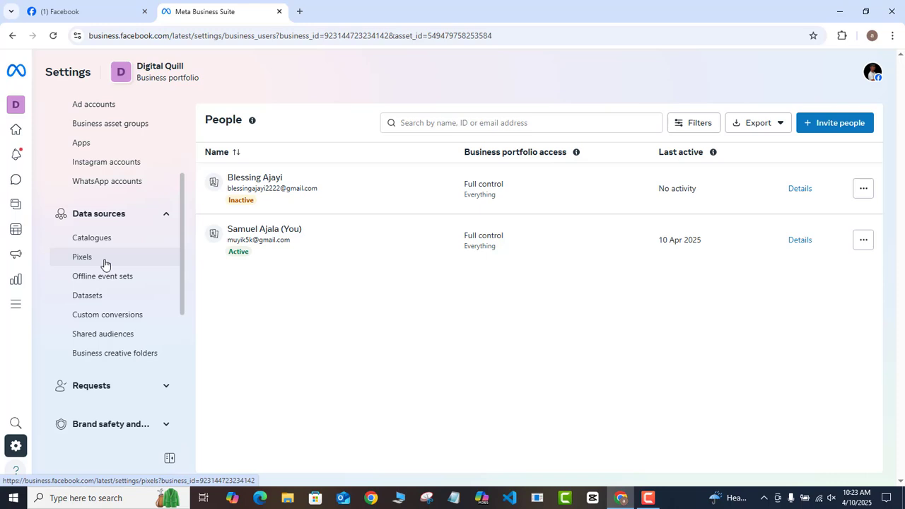
pyautogui.click(96, 302)
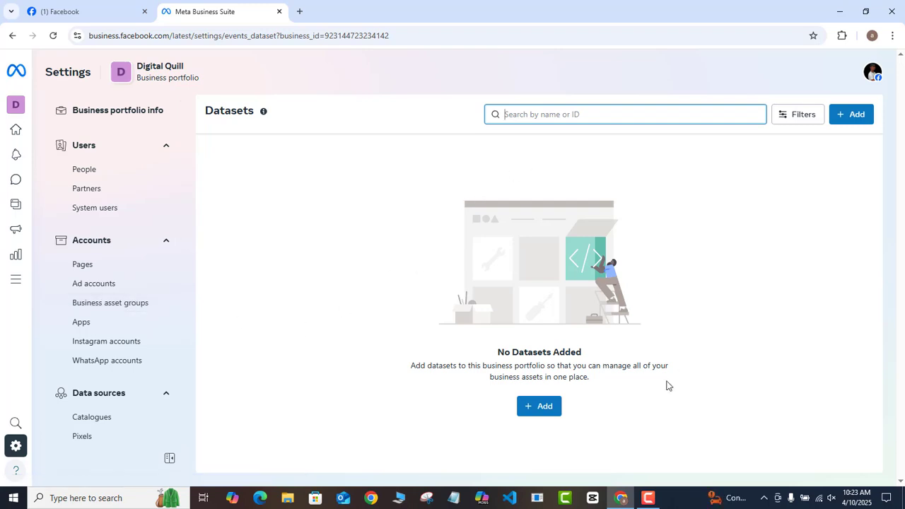
# Create a new dataset named D Quill Pixel1, keeping the Conversions API Gateway demo request enabled
pyautogui.click(543, 408)
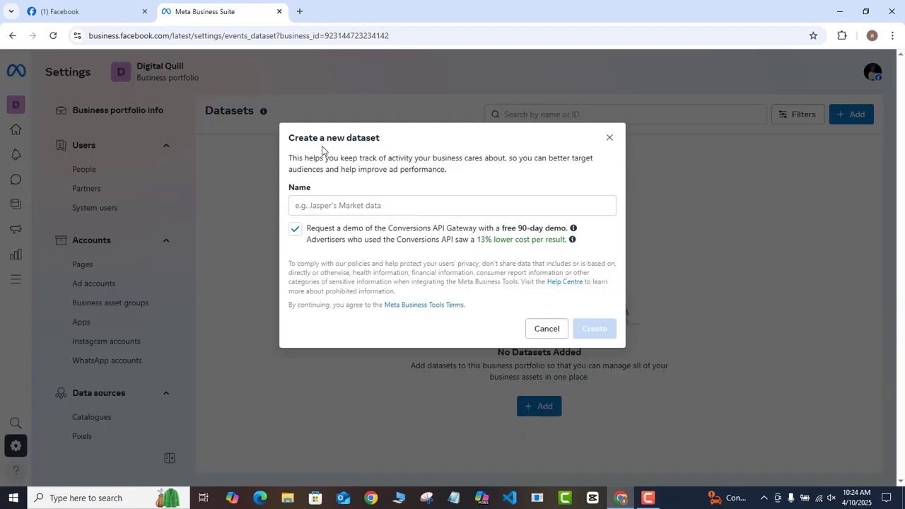
pyautogui.click(349, 205)
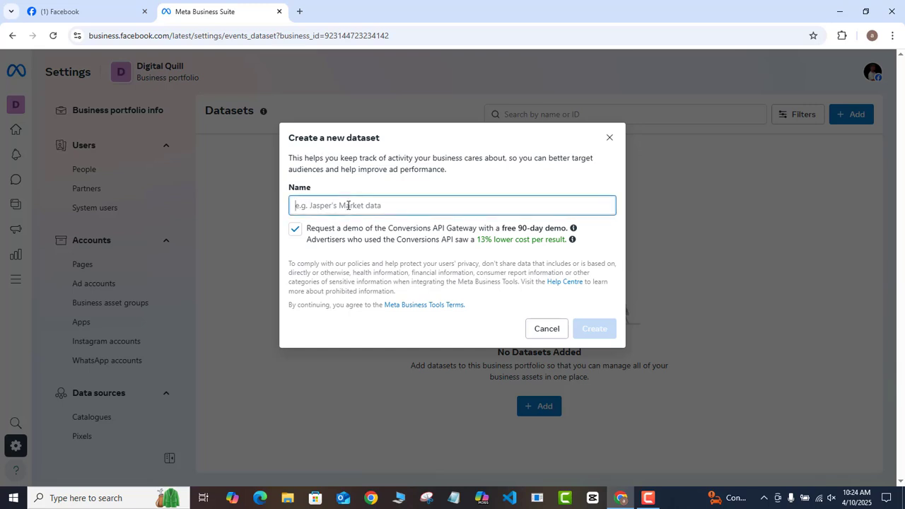
pyautogui.write('D')
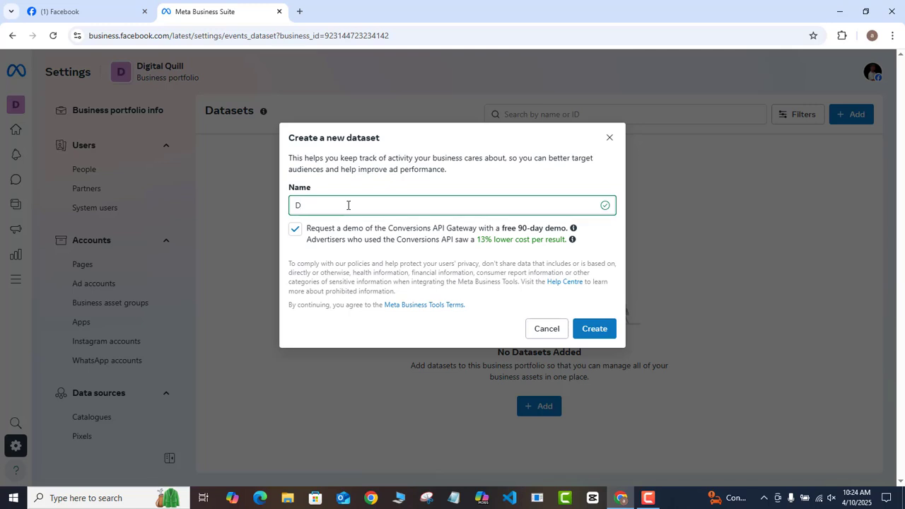
pyautogui.write(' Quill Pixel1')
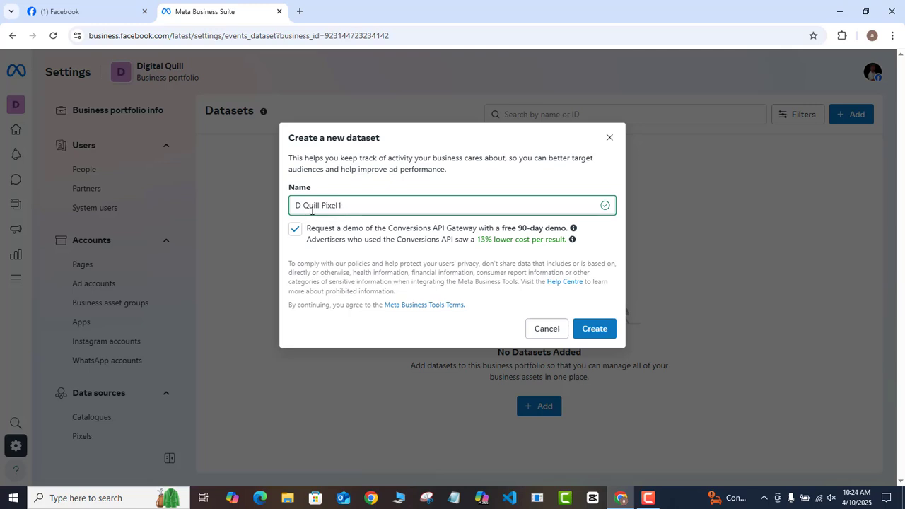
pyautogui.click(596, 330)
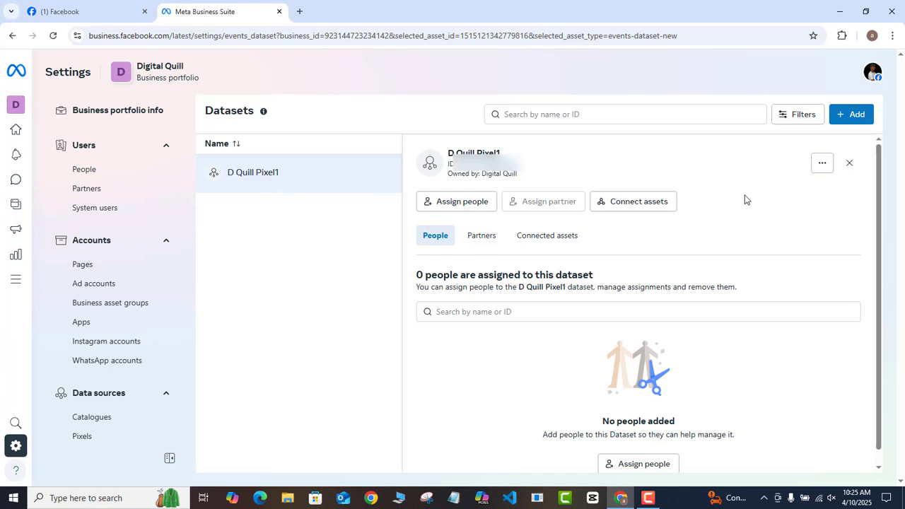
# Open the D Quill Pixel1 dataset in Events Manager and copy its Meta pixel code for manual installation
pyautogui.click(824, 173)
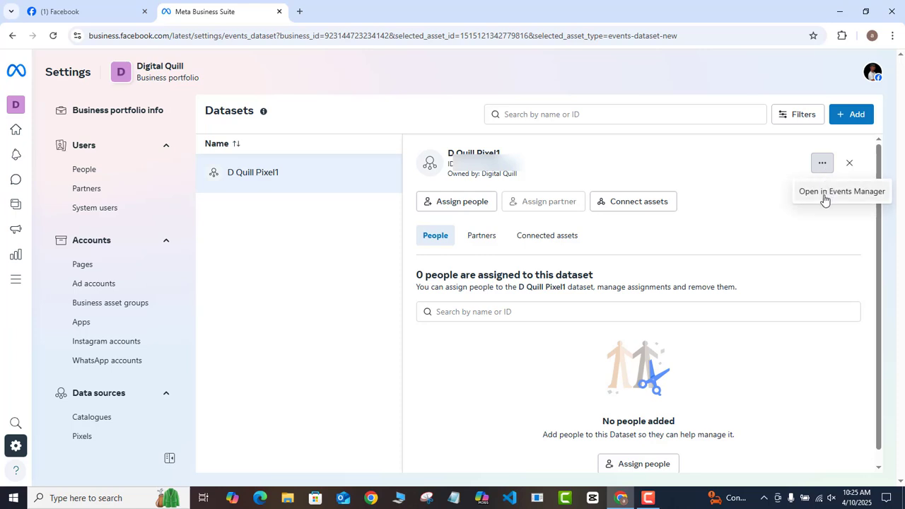
pyautogui.click(824, 198)
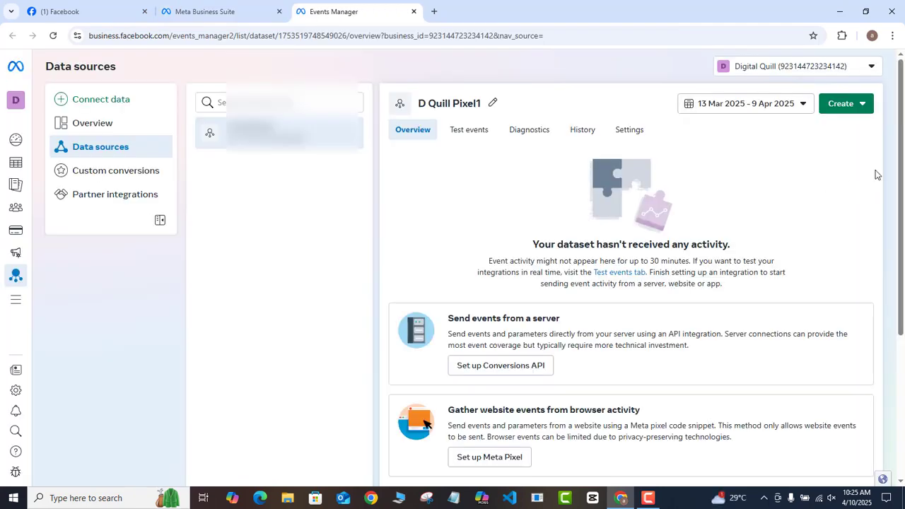
pyautogui.moveTo(902, 161); pyautogui.dragTo(904, 251)
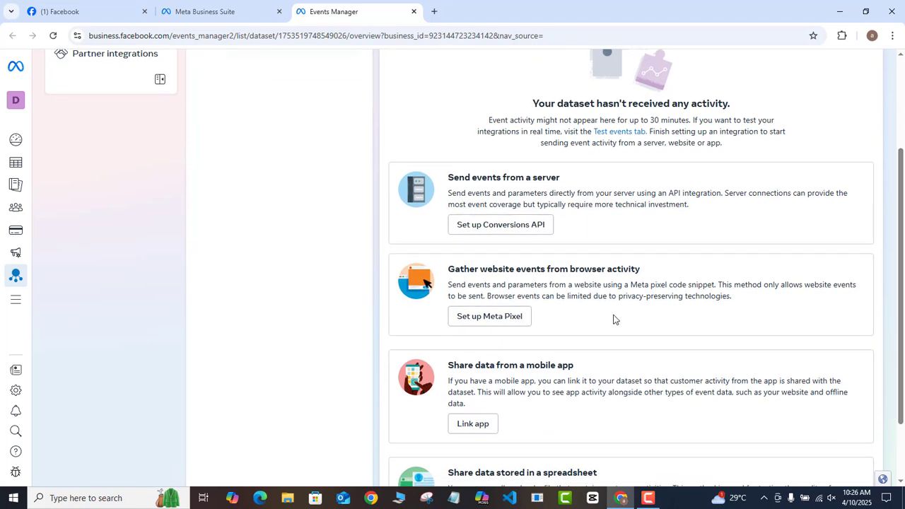
pyautogui.click(493, 323)
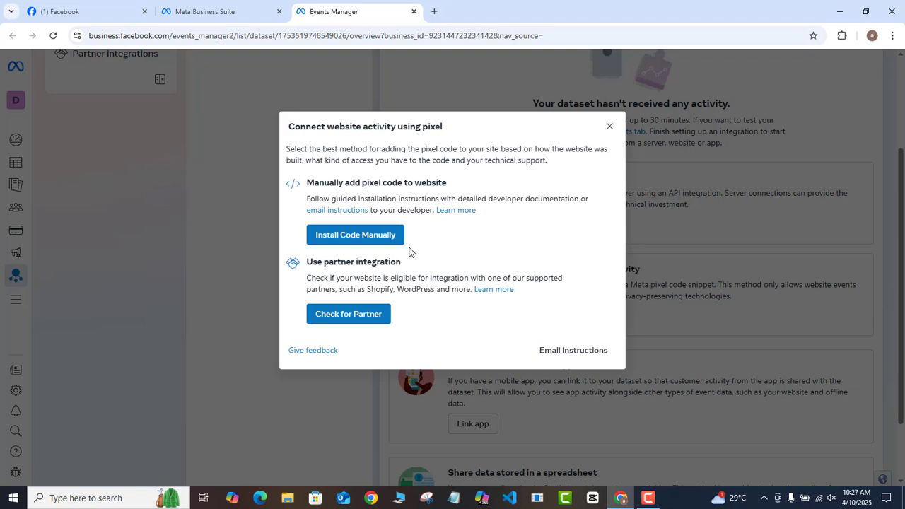
pyautogui.click(358, 243)
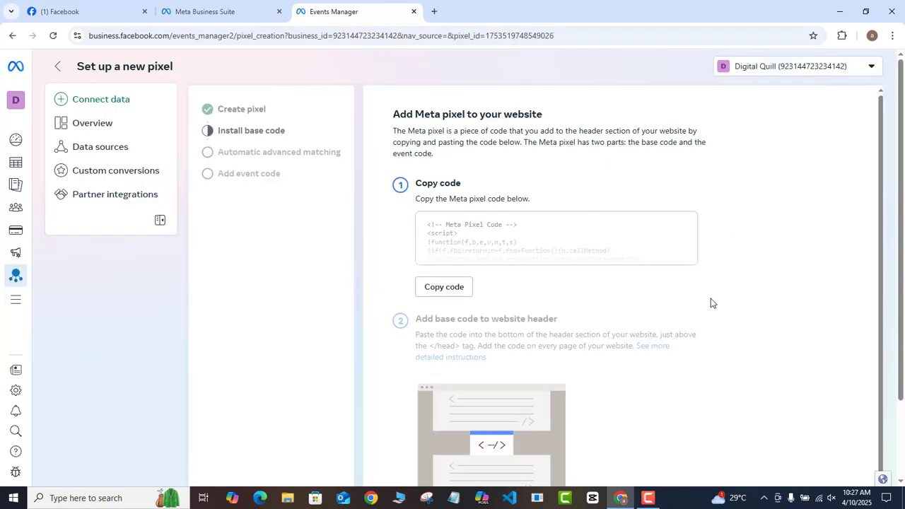
pyautogui.click(445, 296)
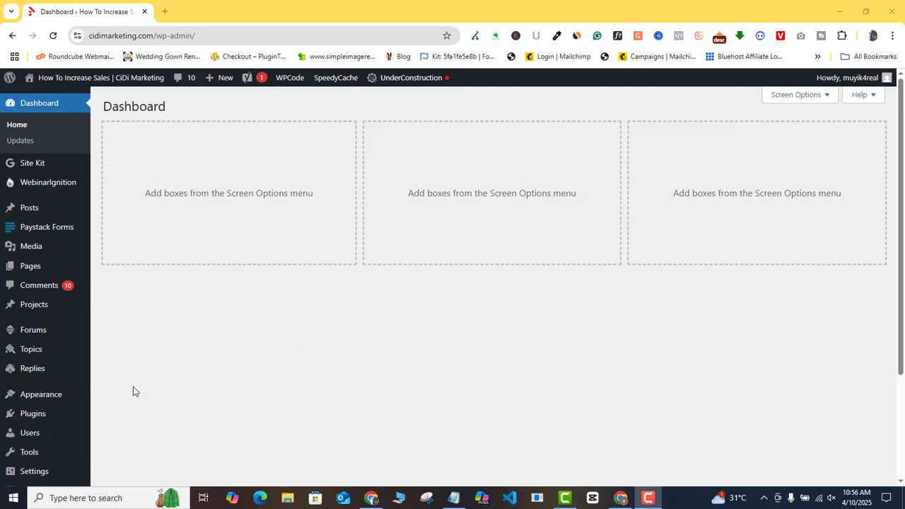
# Switch to the WordPress dashboard, find the plugin with the search term wpcode, and install and activate WPCode – Insert Headers and Footers
pyautogui.moveTo(36, 421)
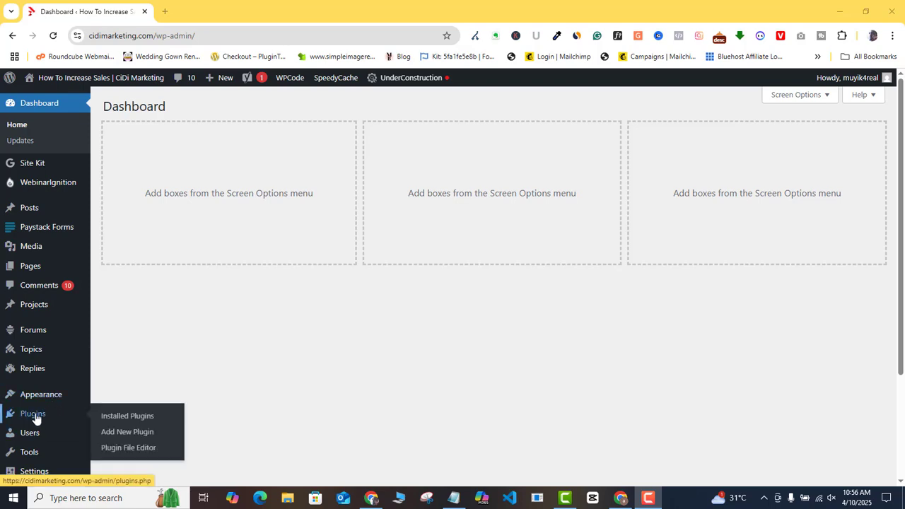
pyautogui.click(121, 435)
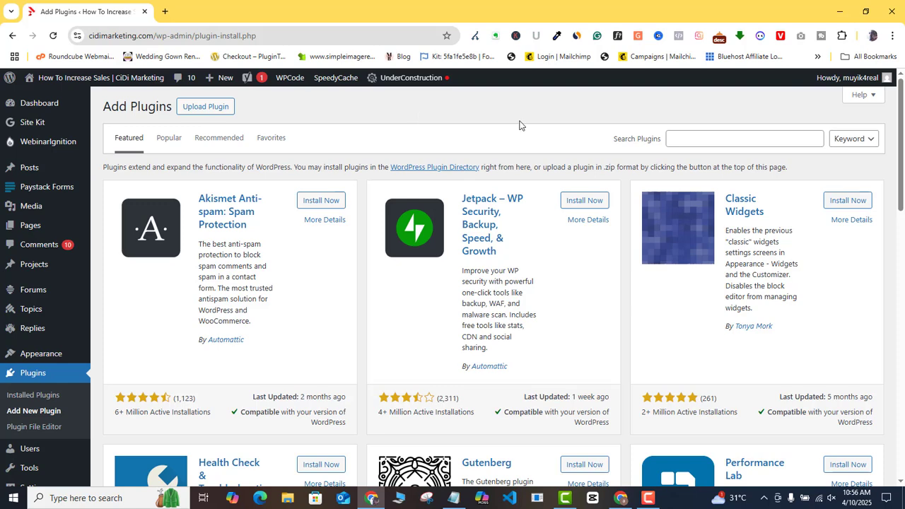
pyautogui.click(673, 137)
pyautogui.write('wpcode')
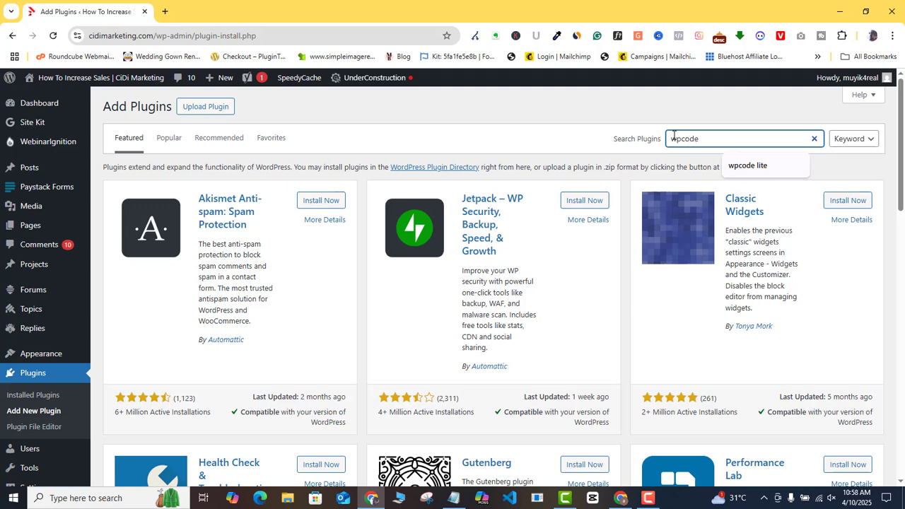
pyautogui.press('Return')
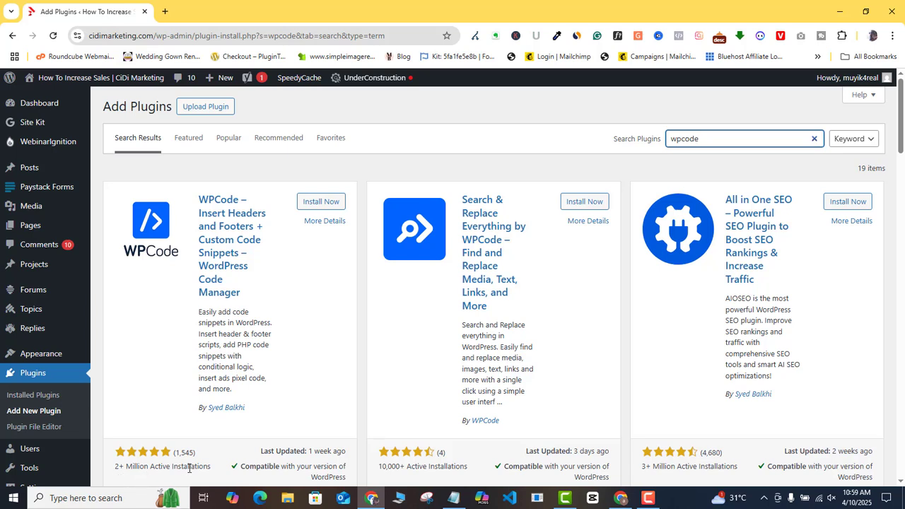
pyautogui.click(317, 208)
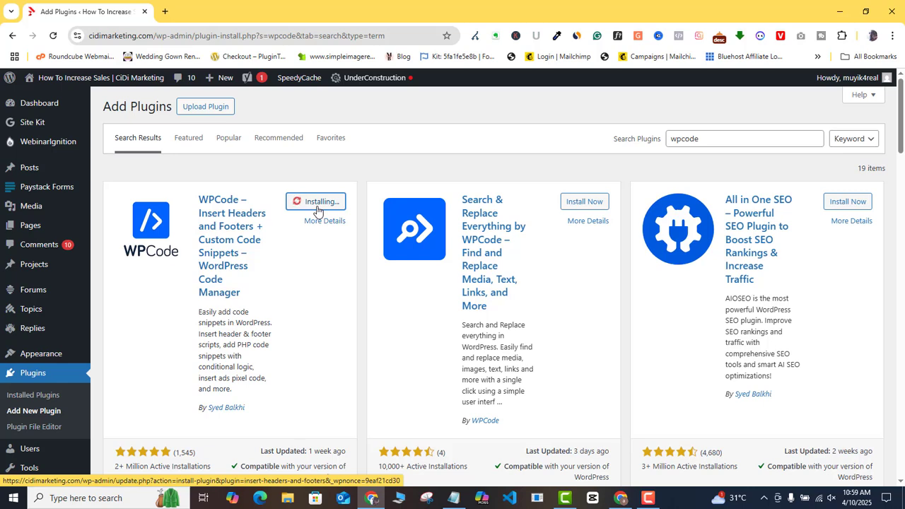
pyautogui.click(321, 209)
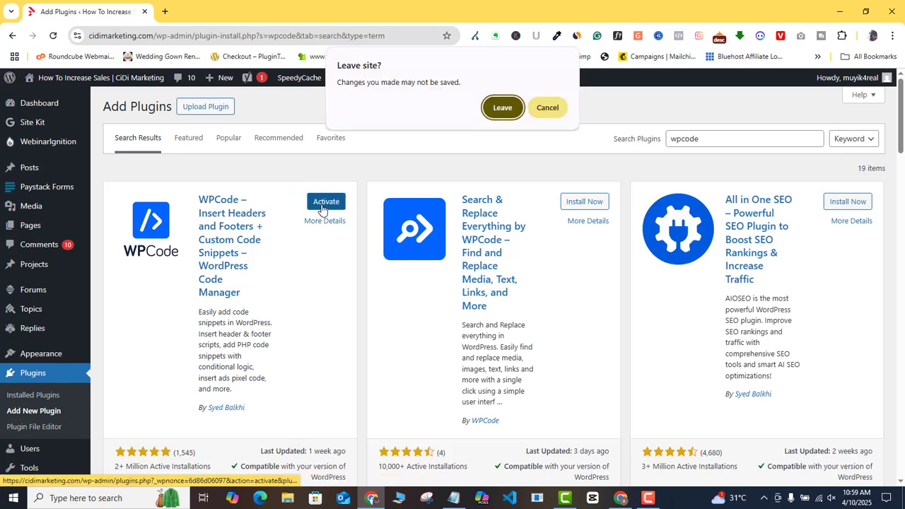
pyautogui.click(502, 111)
# Open the global Header & Footer page of the WPCode code snippets plugin
pyautogui.moveTo(903, 135); pyautogui.dragTo(904, 278)
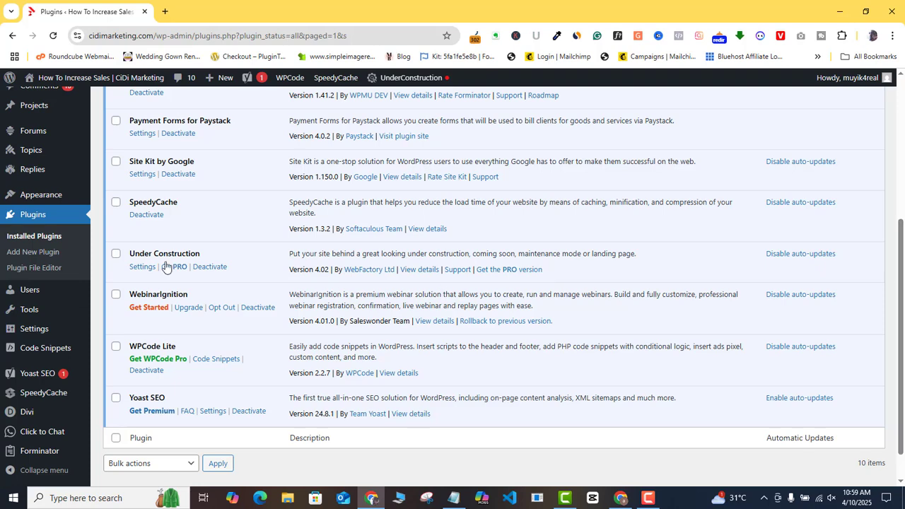
pyautogui.moveTo(46, 354)
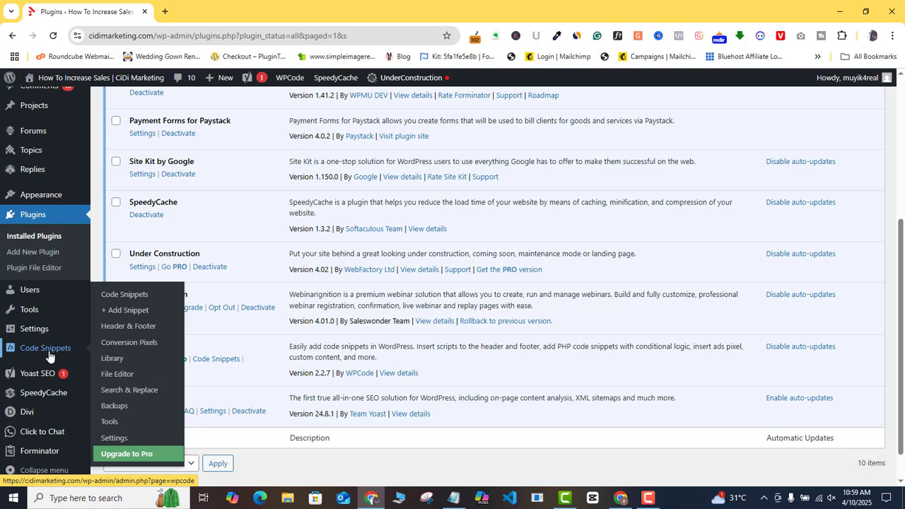
pyautogui.click(130, 327)
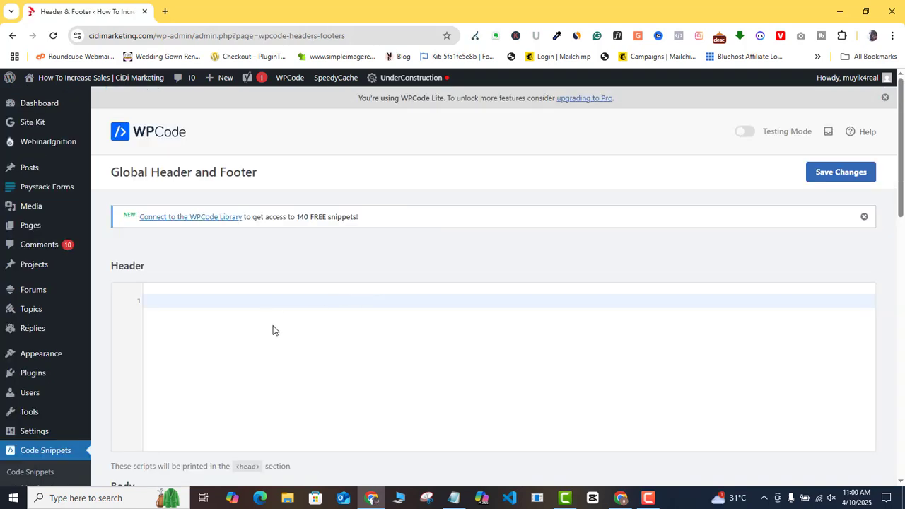
# Paste the copied Meta pixel code into the global Header section, add three blank lines below it, and save the changes
pyautogui.scroll(-1, 194, 222)
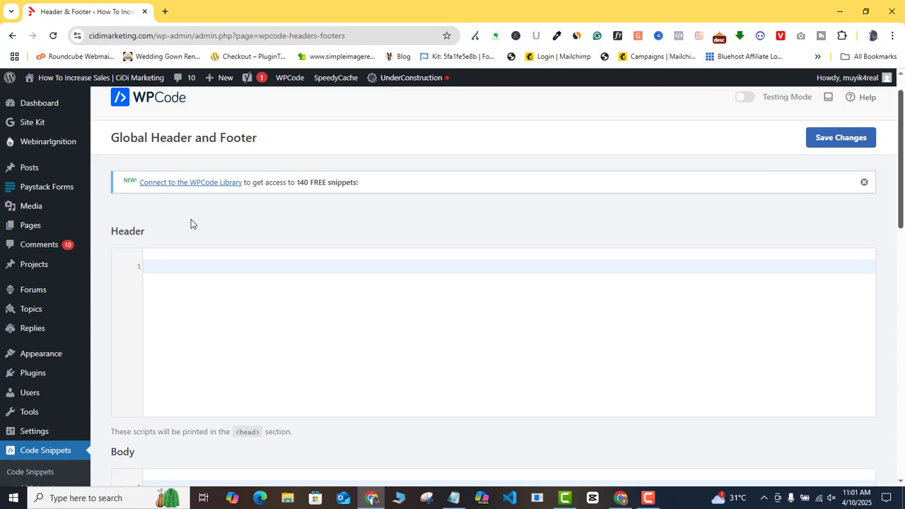
pyautogui.click(622, 500)
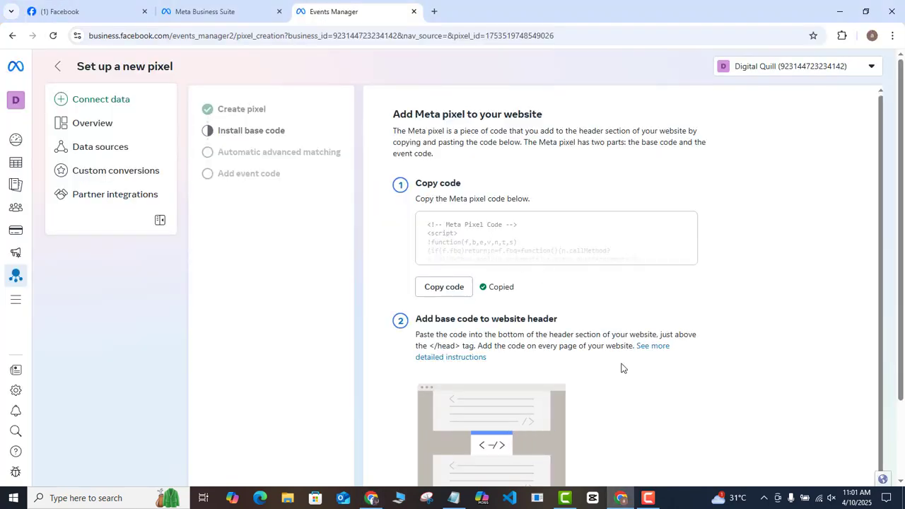
pyautogui.click(382, 502)
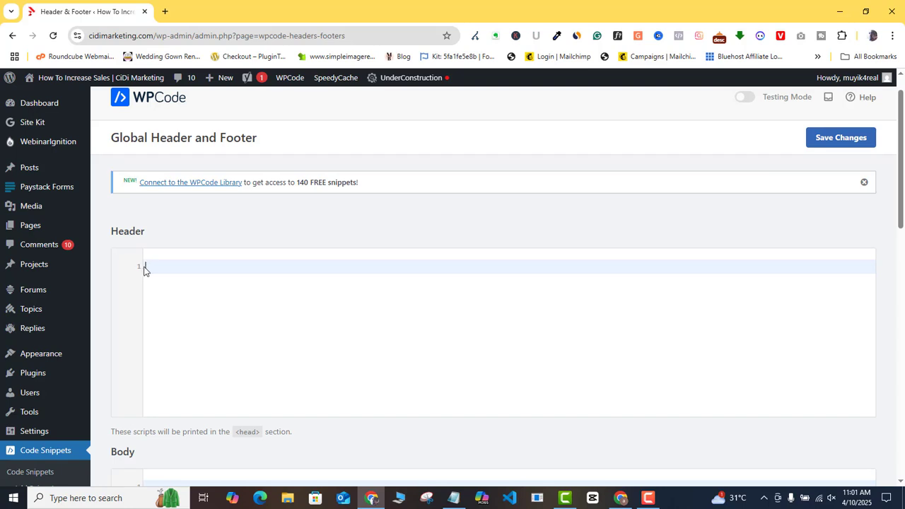
pyautogui.hotkey('ctrl', 'v')
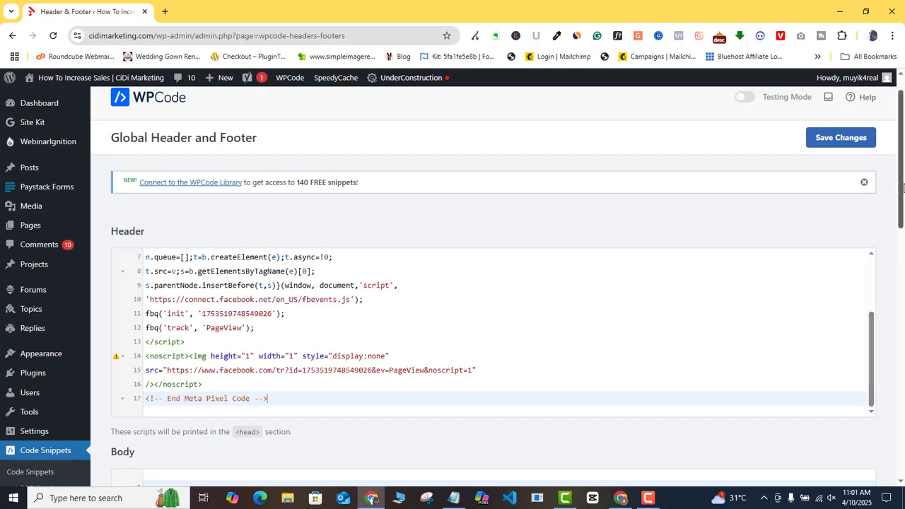
pyautogui.scroll(-1, 902, 195)
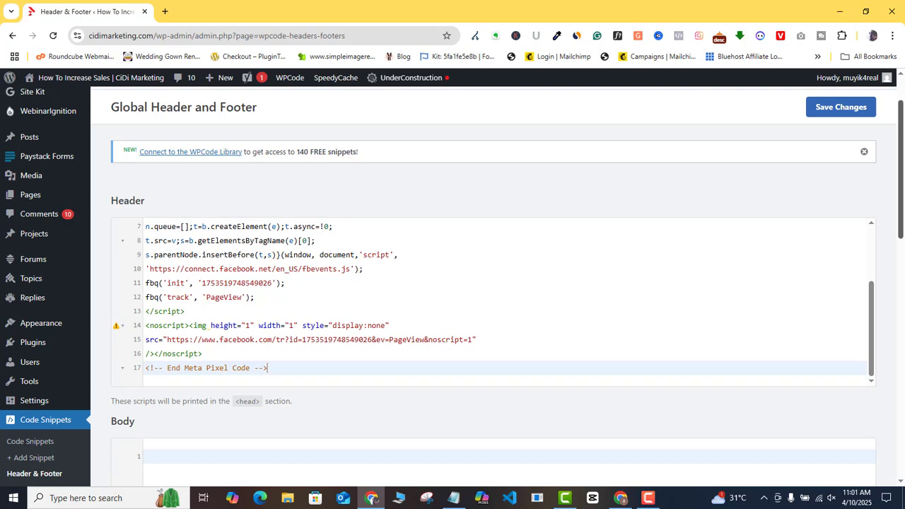
pyautogui.press('Return')
pyautogui.press('Return')
pyautogui.press('Return')
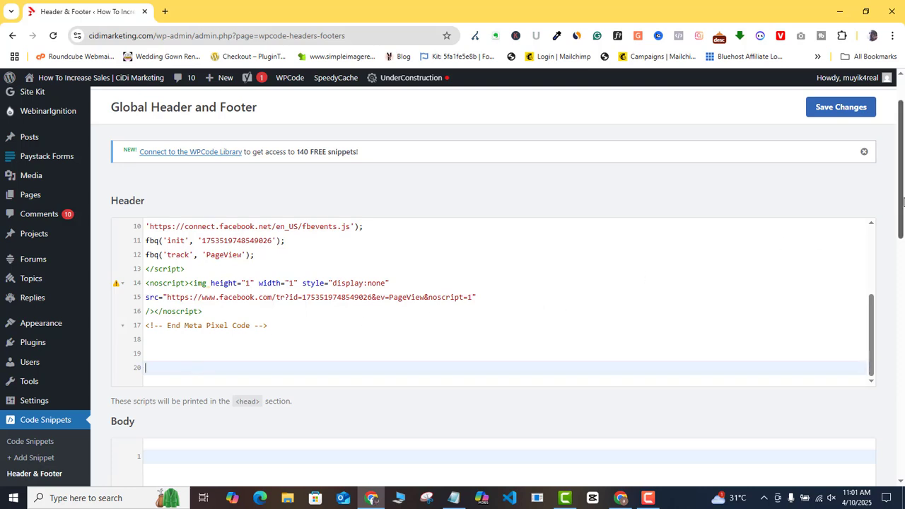
pyautogui.click(840, 116)
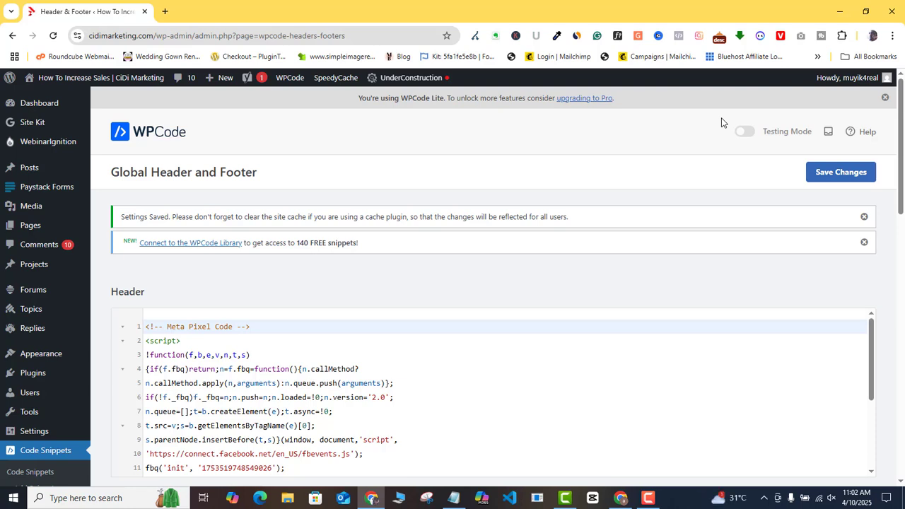
# Switch back to Events Manager, continue past the base code installation, and turn on automatic advanced matching for the pixel
pyautogui.click(621, 498)
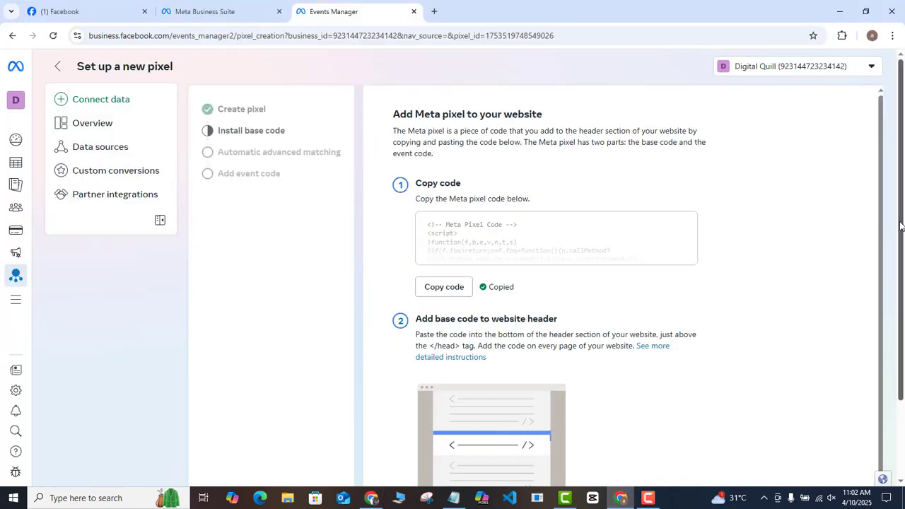
pyautogui.scroll(-2, 899, 225)
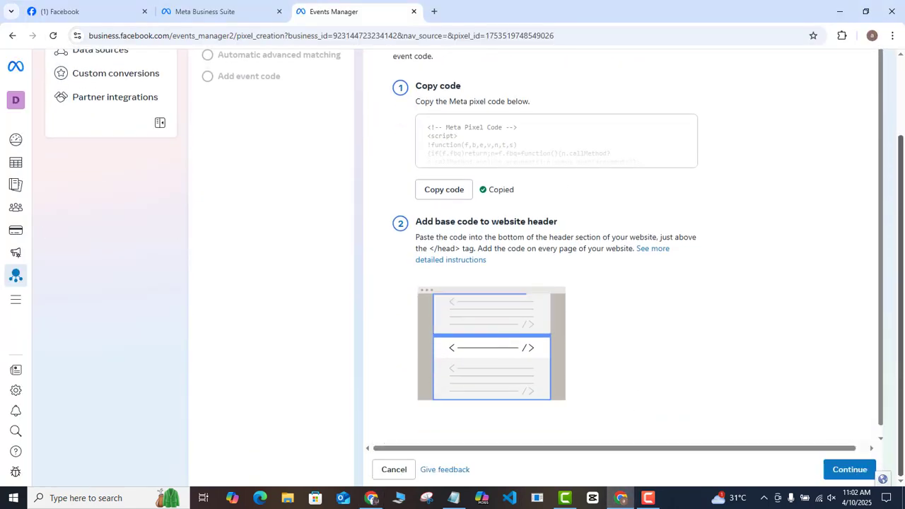
pyautogui.click(850, 474)
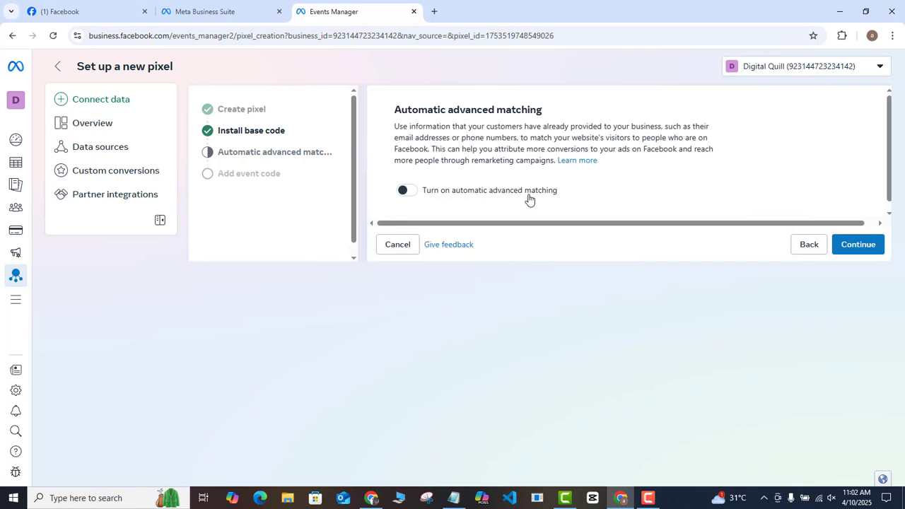
pyautogui.click(409, 191)
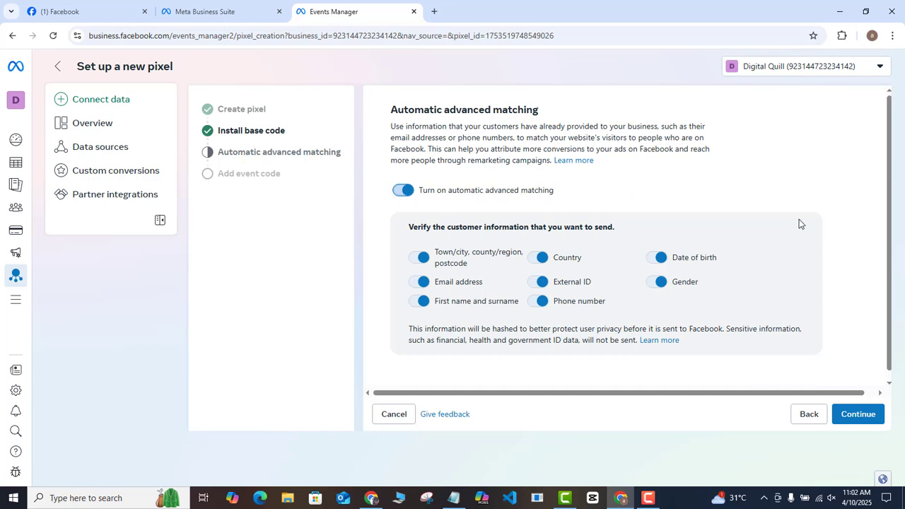
pyautogui.click(857, 414)
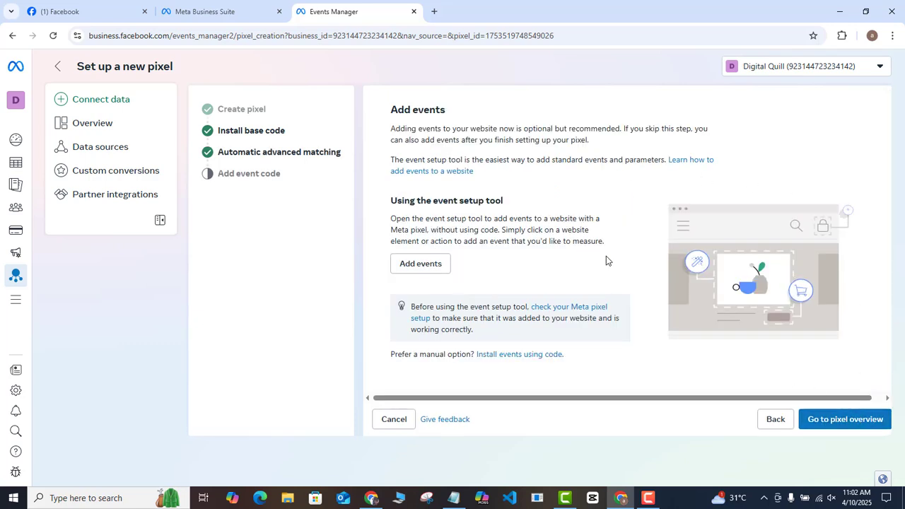
pyautogui.click(420, 264)
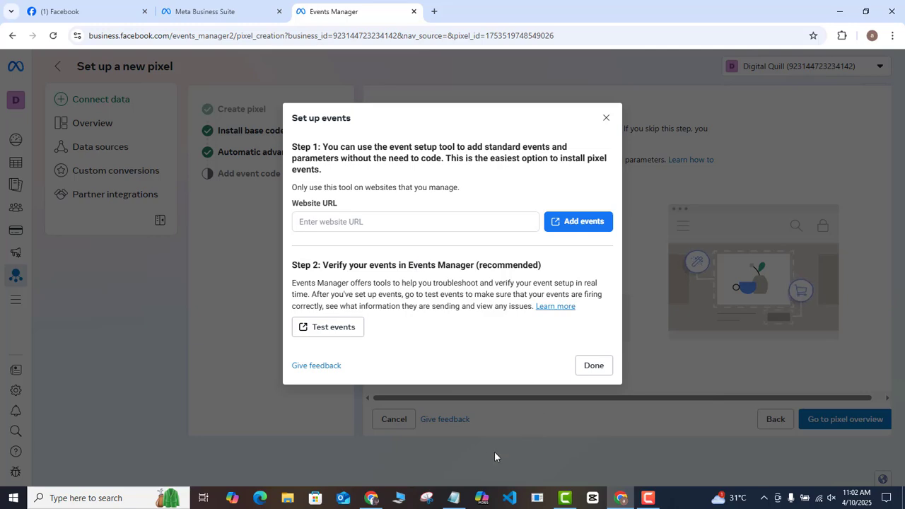
pyautogui.click(529, 467)
pyautogui.click(371, 498)
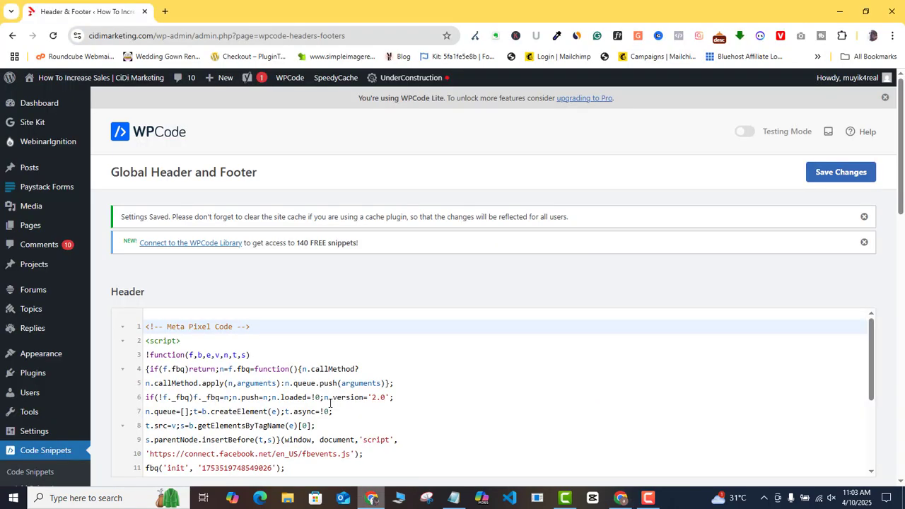
pyautogui.moveTo(90, 35); pyautogui.dragTo(154, 37)
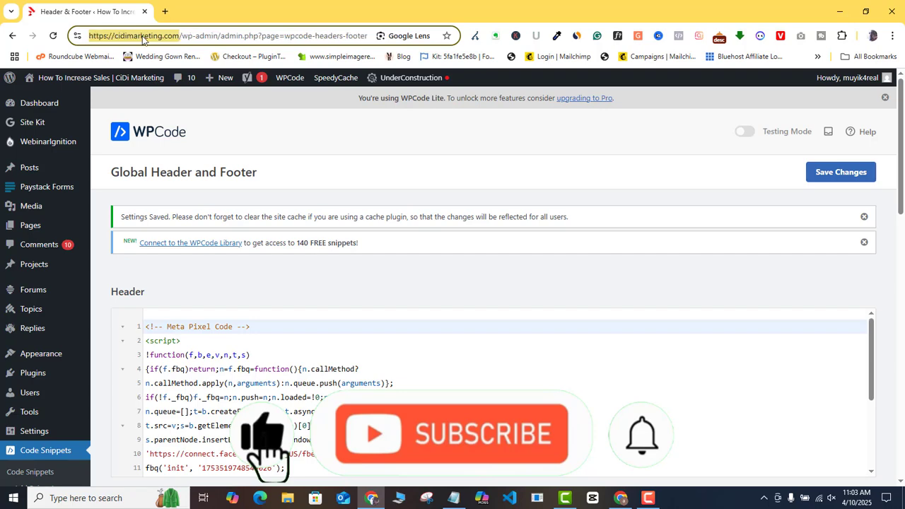
pyautogui.rightClick(145, 39)
pyautogui.click(177, 145)
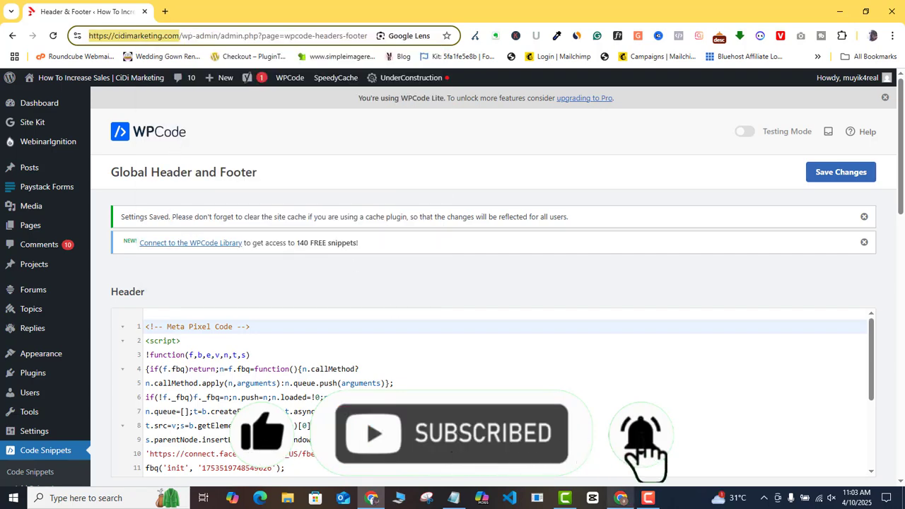
pyautogui.hotkey('alt', 'Tab')
pyautogui.click(458, 222)
pyautogui.hotkey('ctrl', 'v')
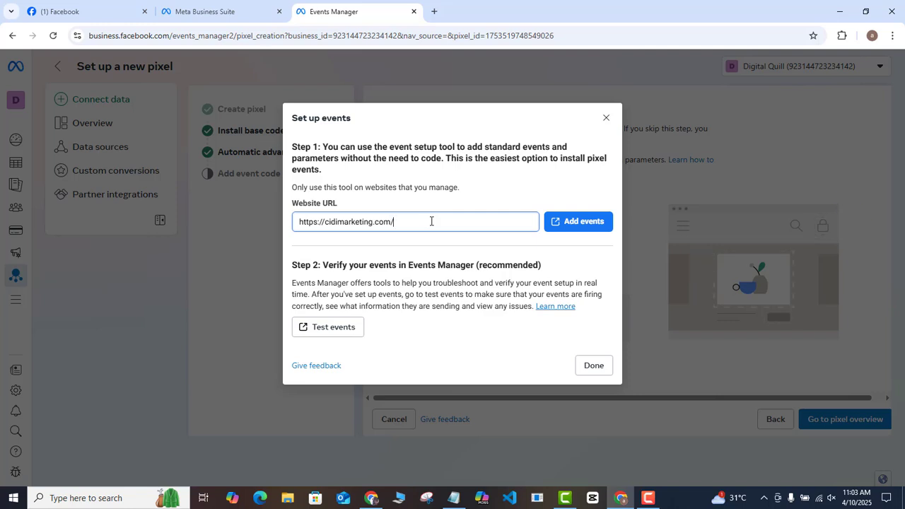
pyautogui.press('Return')
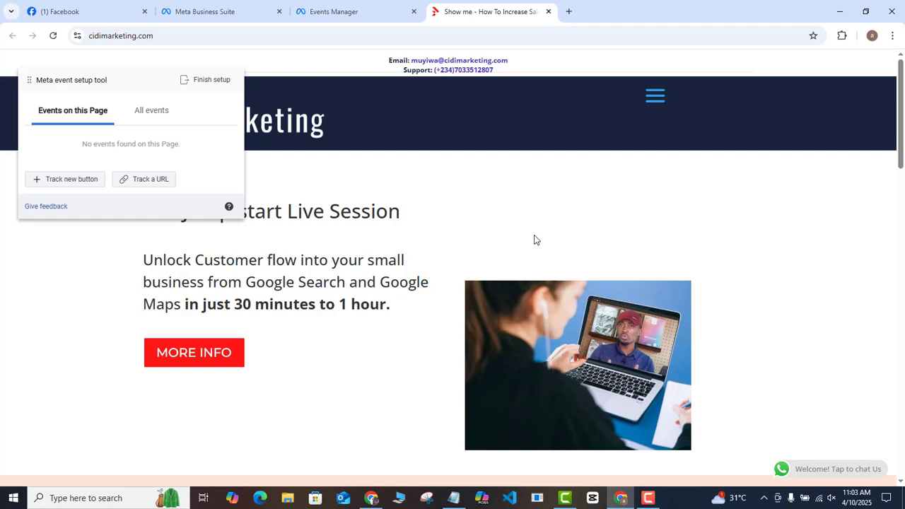
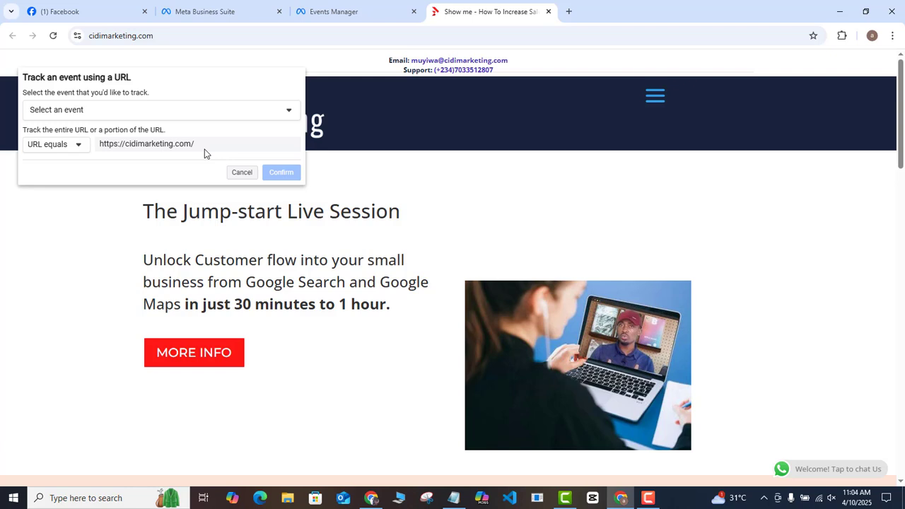
# Cancel the URL event form and track the Jump-start Live Session's MORE INFO button as a Complete registration event
pyautogui.click(242, 173)
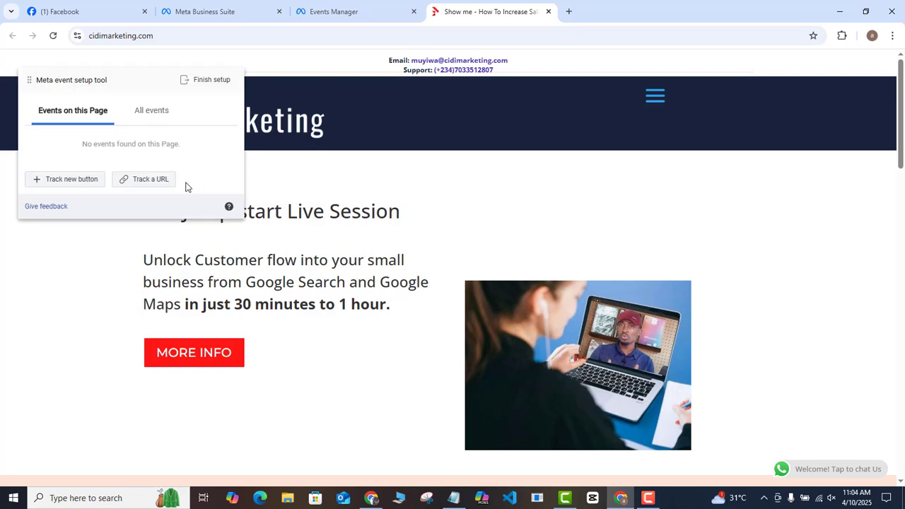
pyautogui.click(64, 181)
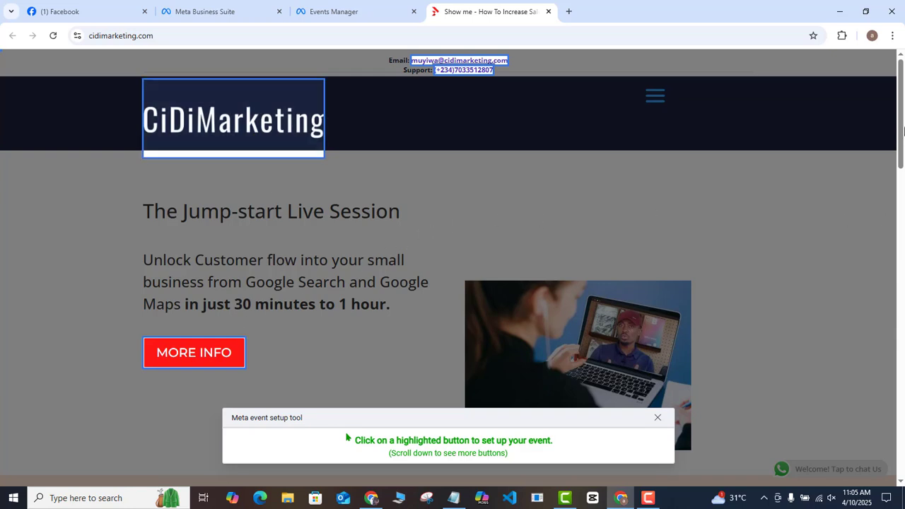
pyautogui.moveTo(902, 128); pyautogui.dragTo(903, 153)
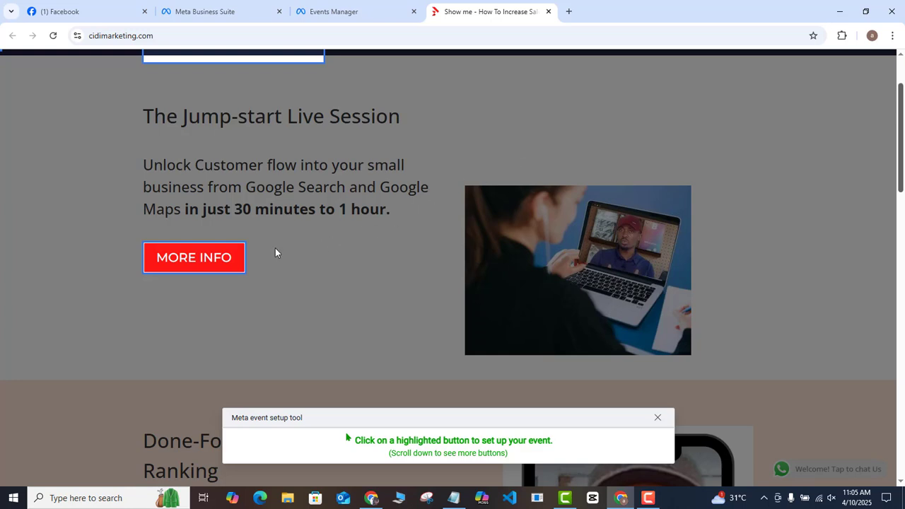
pyautogui.click(193, 267)
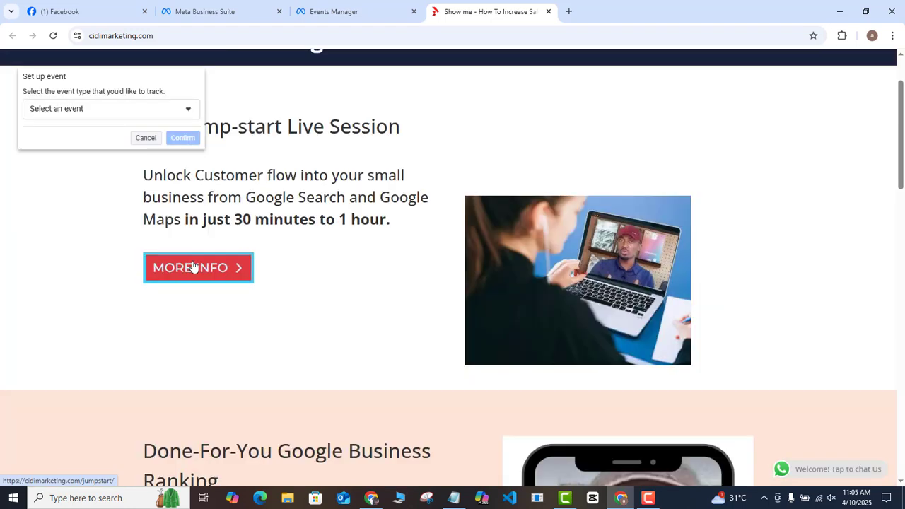
pyautogui.click(81, 114)
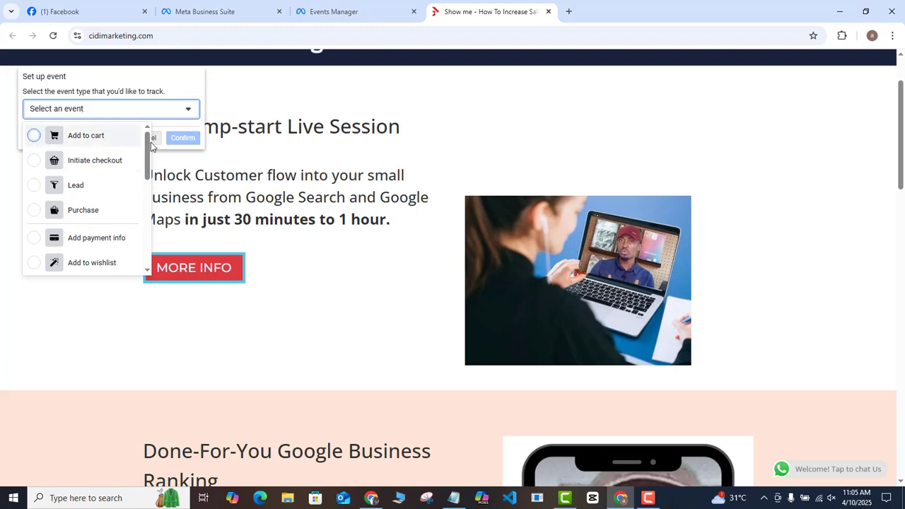
pyautogui.scroll(-3, 150, 154)
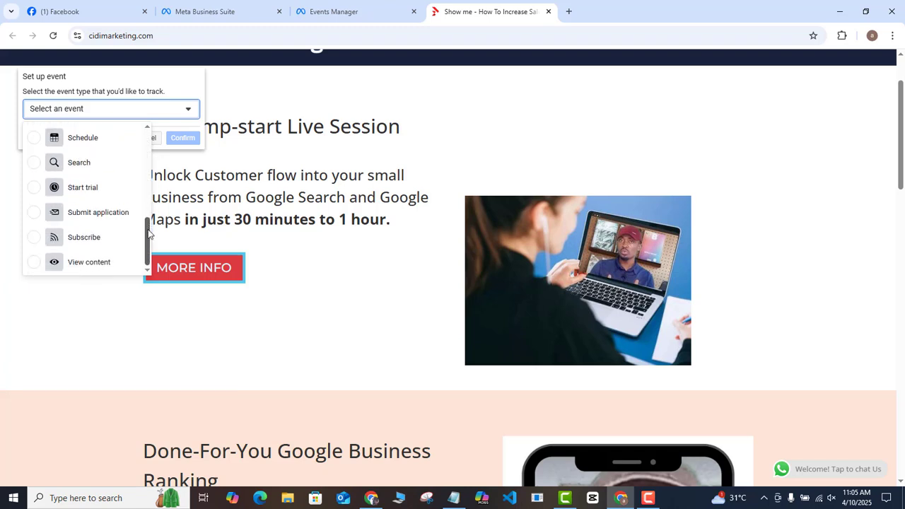
pyautogui.scroll(1, 147, 166)
pyautogui.moveTo(147, 166); pyautogui.dragTo(145, 137)
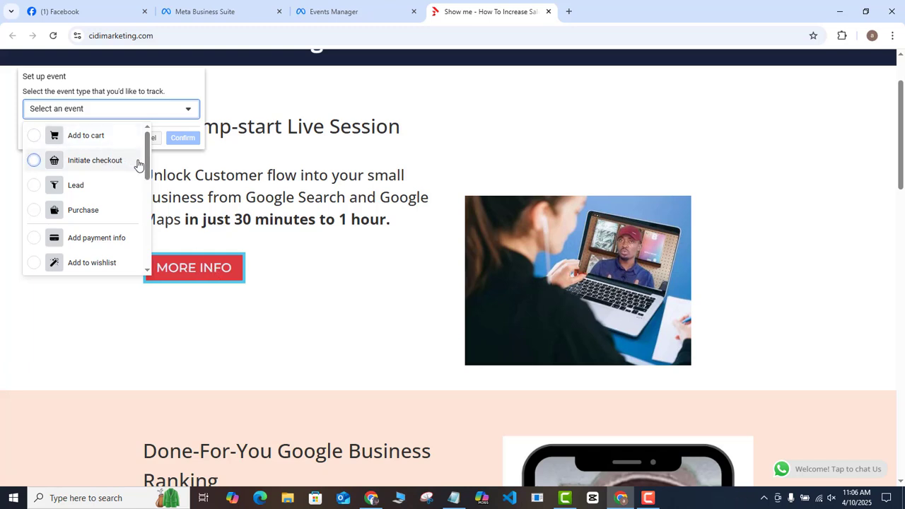
pyautogui.moveTo(147, 171); pyautogui.dragTo(148, 200)
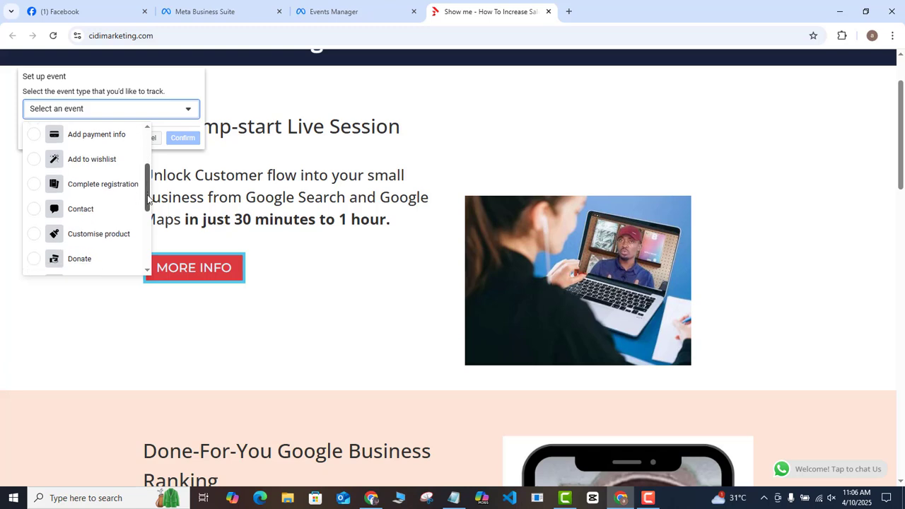
pyautogui.moveTo(148, 201)
pyautogui.mouseDown()
pyautogui.moveTo(148, 234)
pyautogui.moveTo(149, 188)
pyautogui.mouseUp()
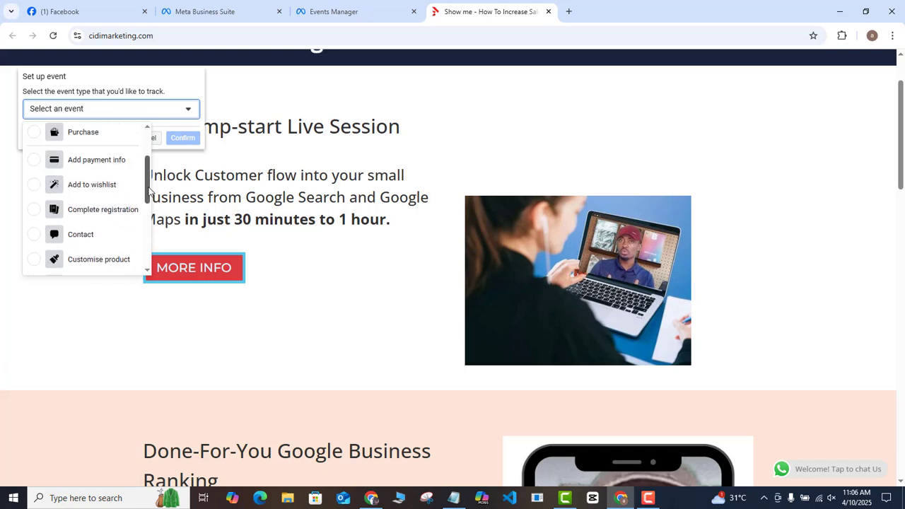
pyautogui.click(90, 212)
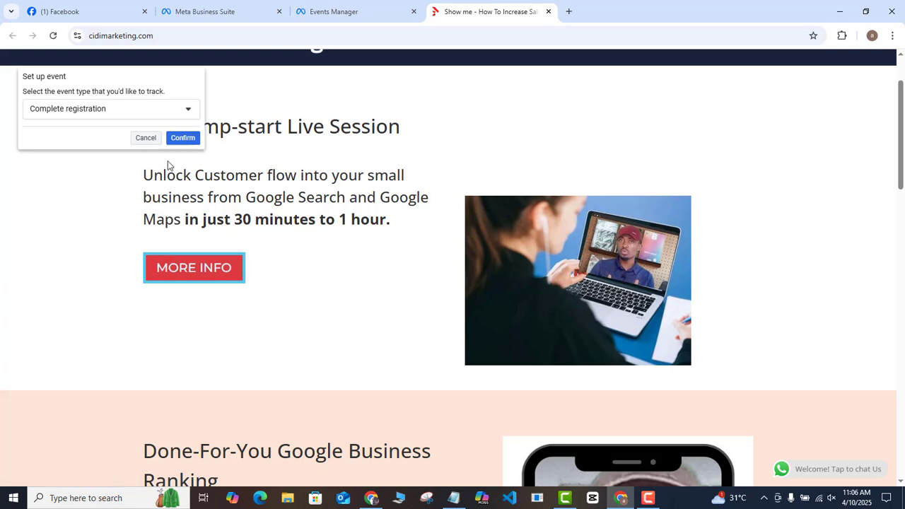
pyautogui.click(183, 139)
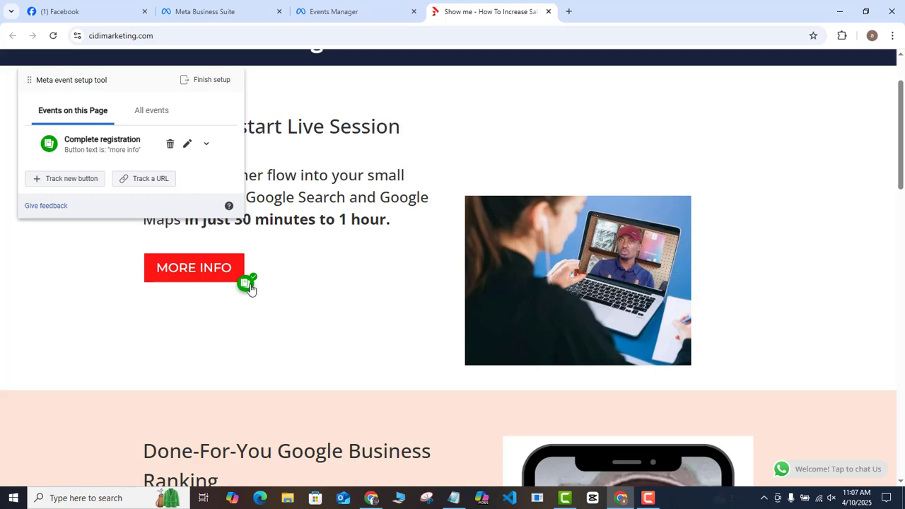
# Track the Buy Here button under Done-For-You Google Business Ranking as a Purchase event without including a value
pyautogui.moveTo(903, 109); pyautogui.dragTo(903, 190)
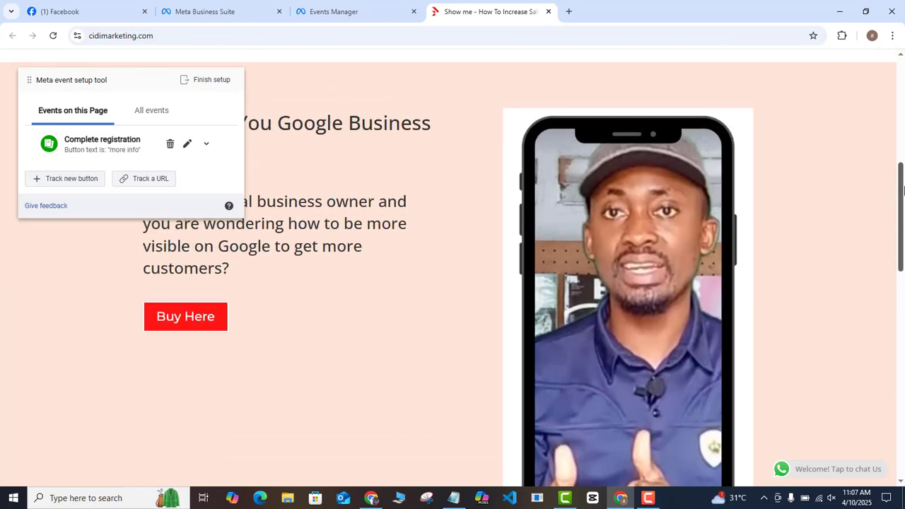
pyautogui.click(68, 179)
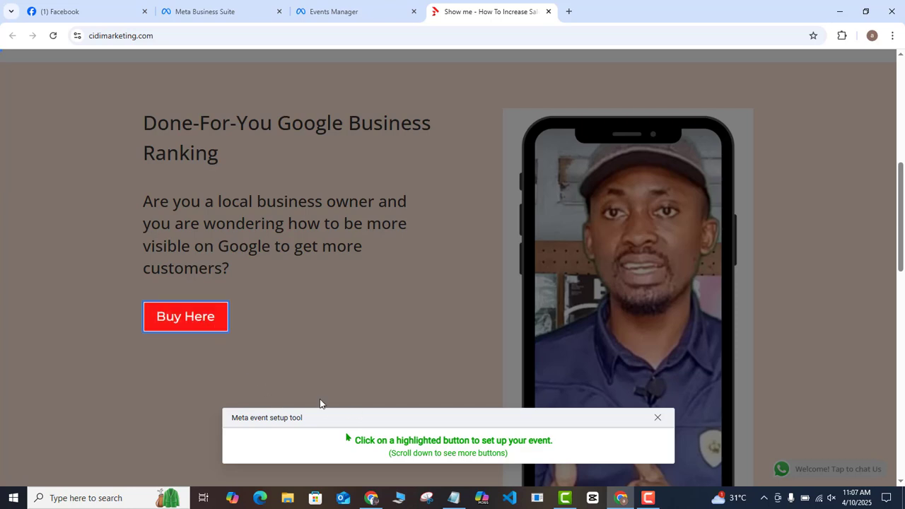
pyautogui.click(190, 320)
pyautogui.scroll(-1, 190, 323)
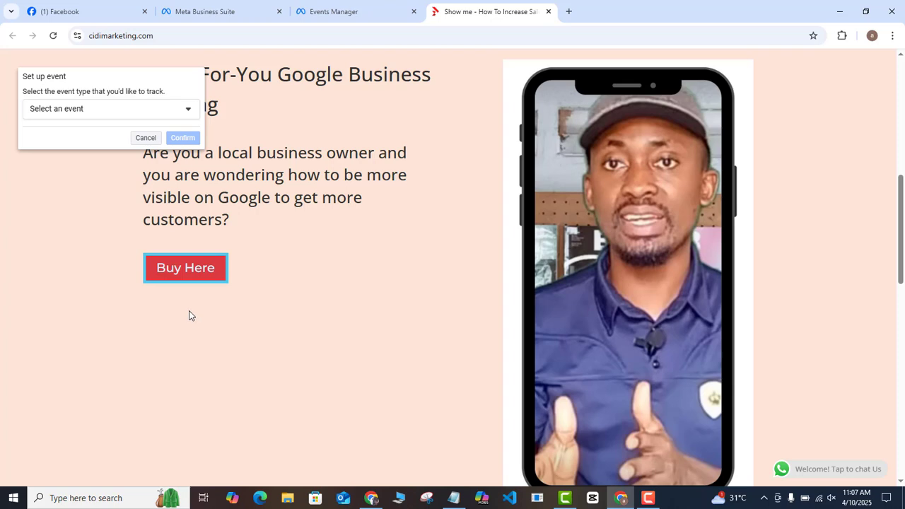
pyautogui.click(107, 111)
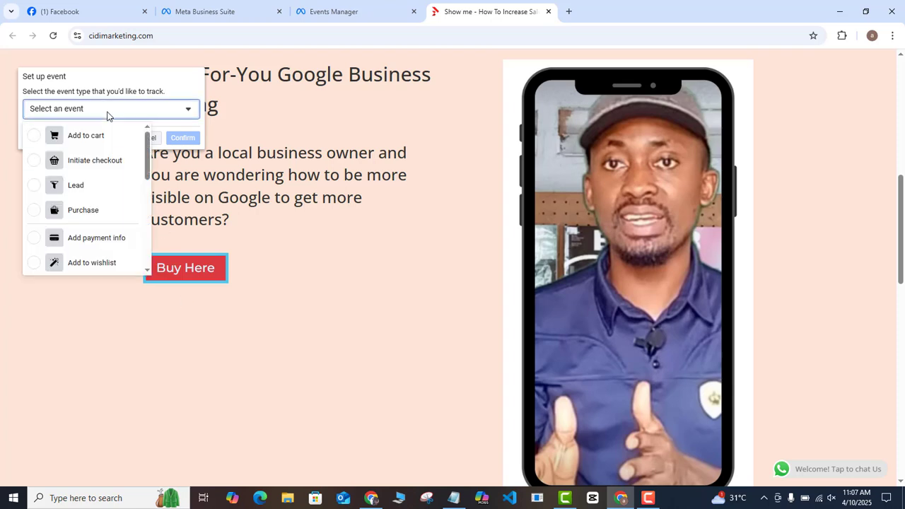
pyautogui.click(94, 216)
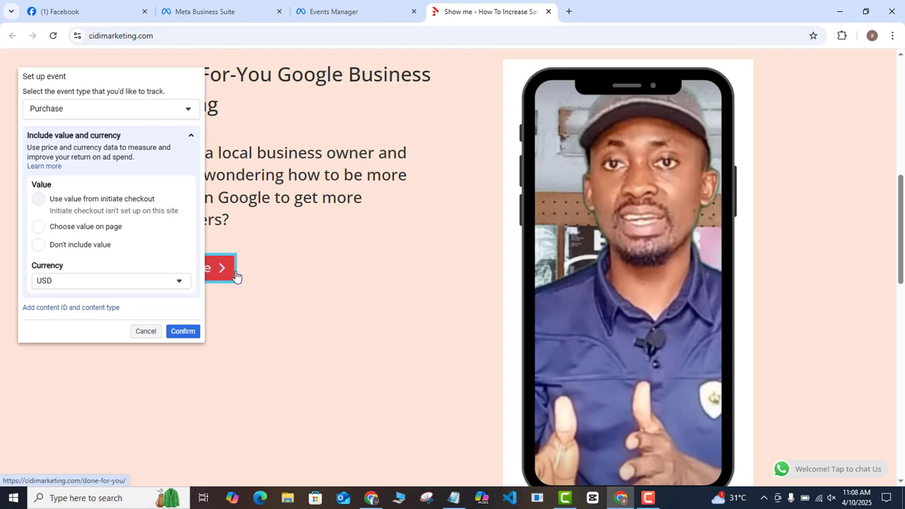
pyautogui.click(72, 281)
pyautogui.click(72, 281)
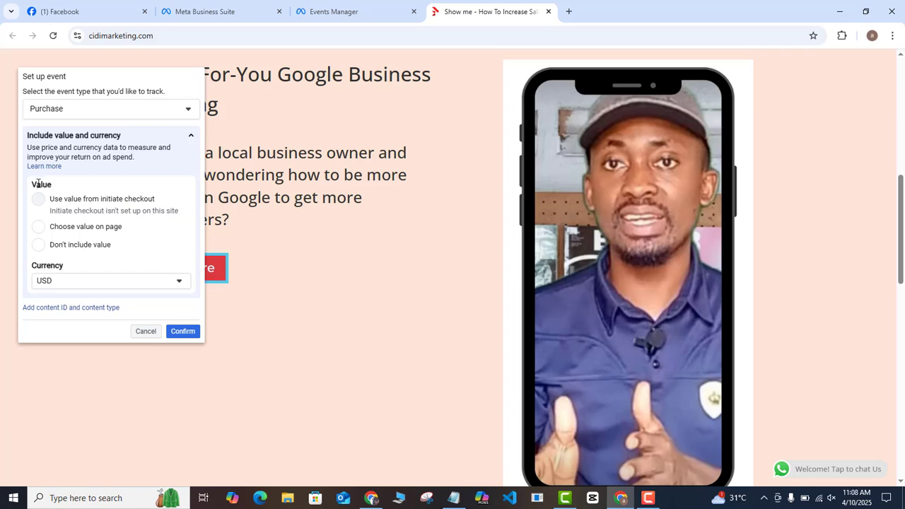
pyautogui.click(39, 246)
pyautogui.click(184, 335)
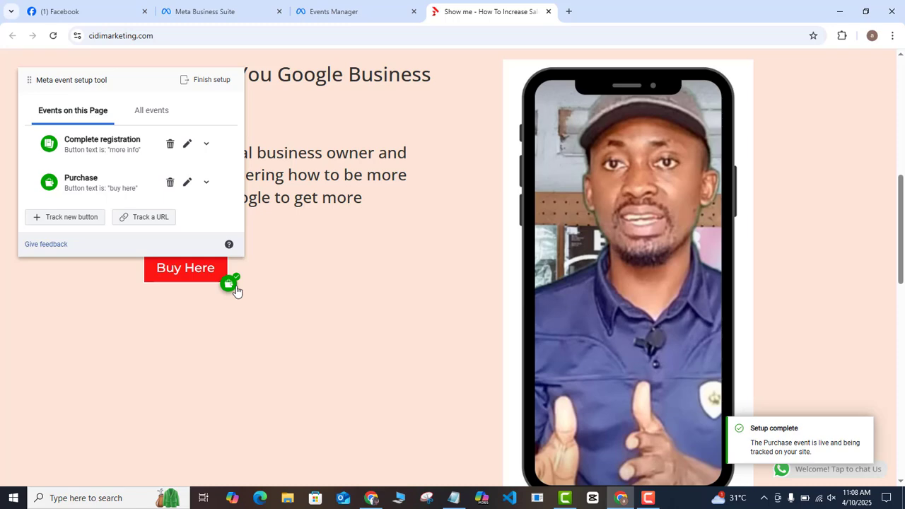
# Track the Start Here! button under Rank Your Website For Massive Organic Traffic as an Initiate checkout event without including a value
pyautogui.moveTo(900, 208); pyautogui.dragTo(903, 332)
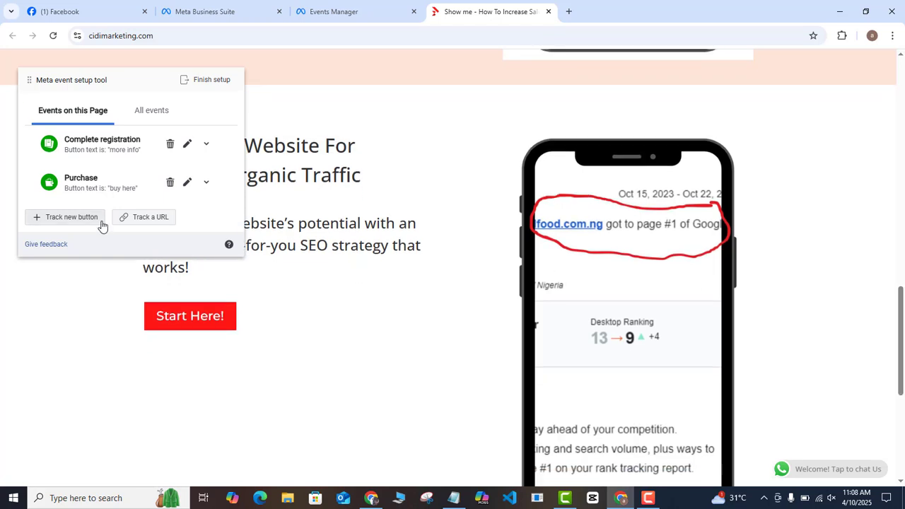
pyautogui.click(51, 222)
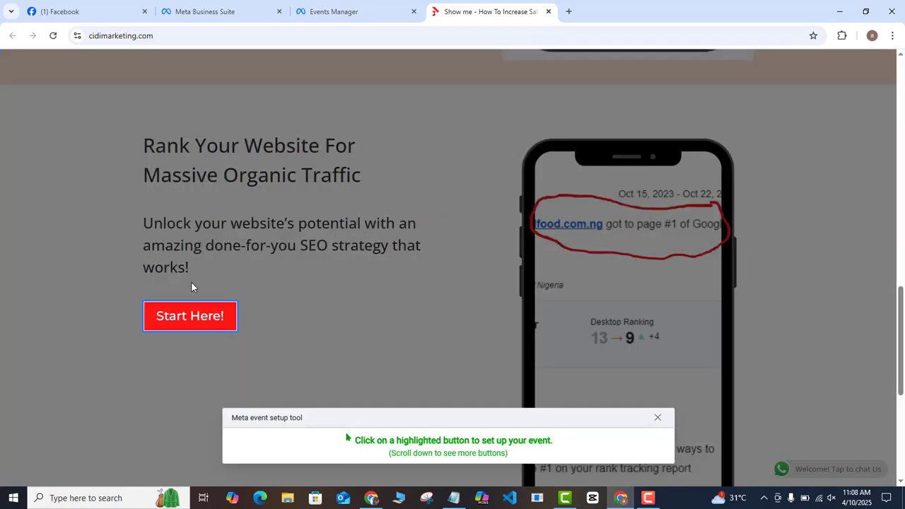
pyautogui.click(207, 318)
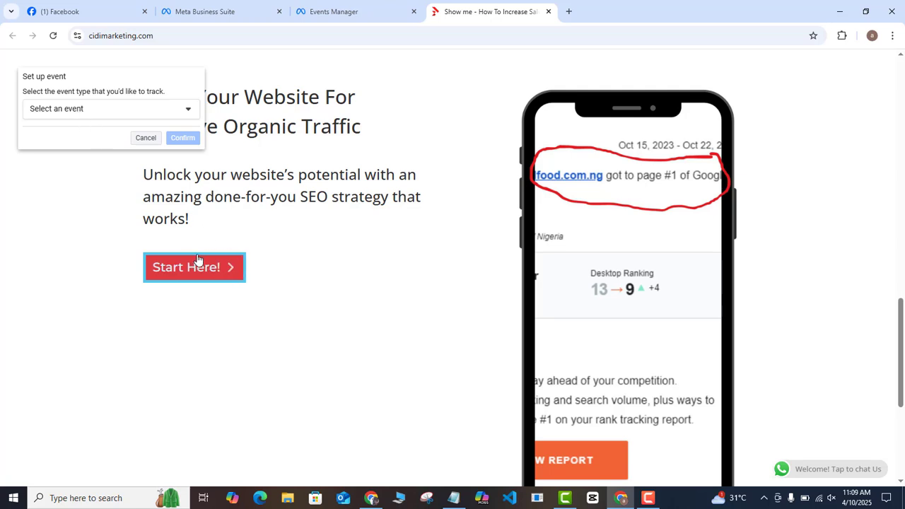
pyautogui.click(140, 114)
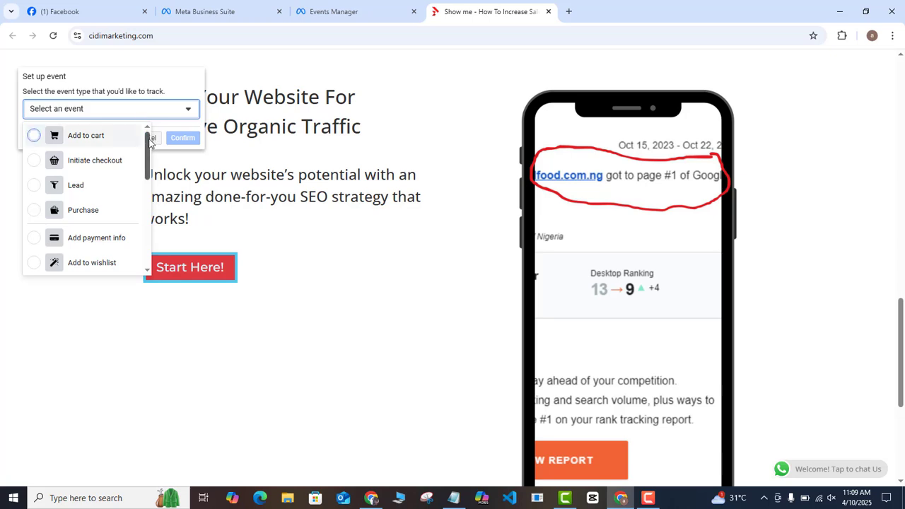
pyautogui.click(97, 169)
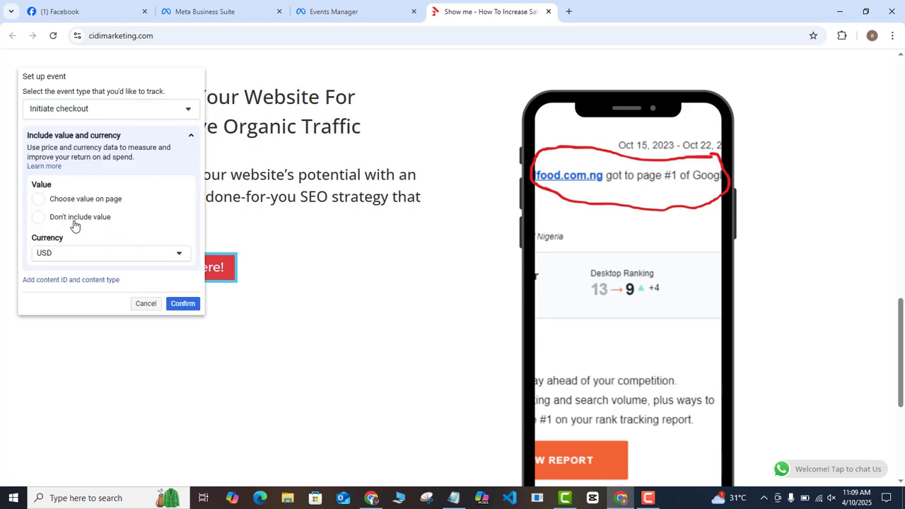
pyautogui.click(38, 217)
pyautogui.click(185, 305)
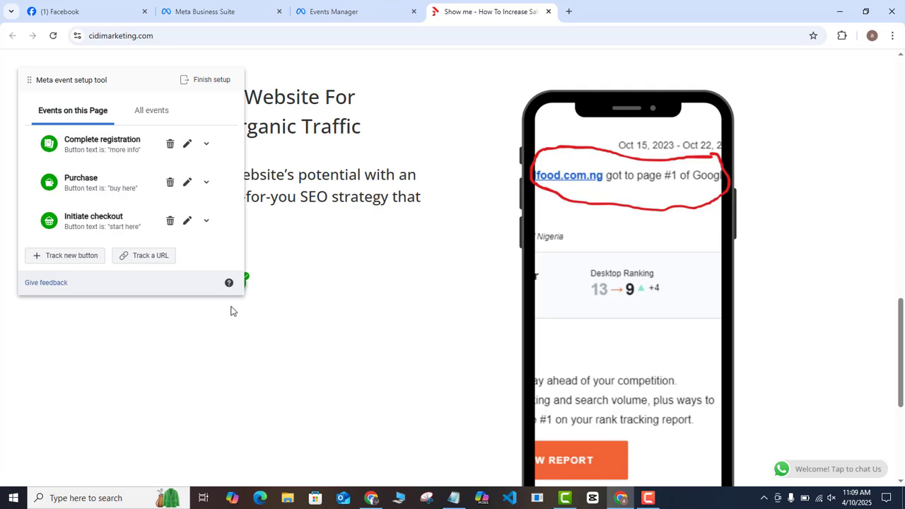
# Finish the event setup with all added events kept and skip the feedback survey
pyautogui.click(208, 81)
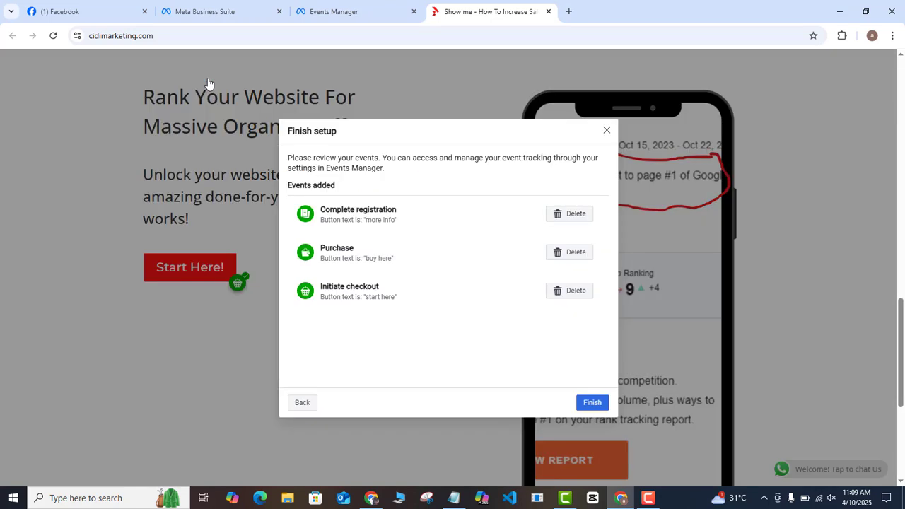
pyautogui.click(591, 403)
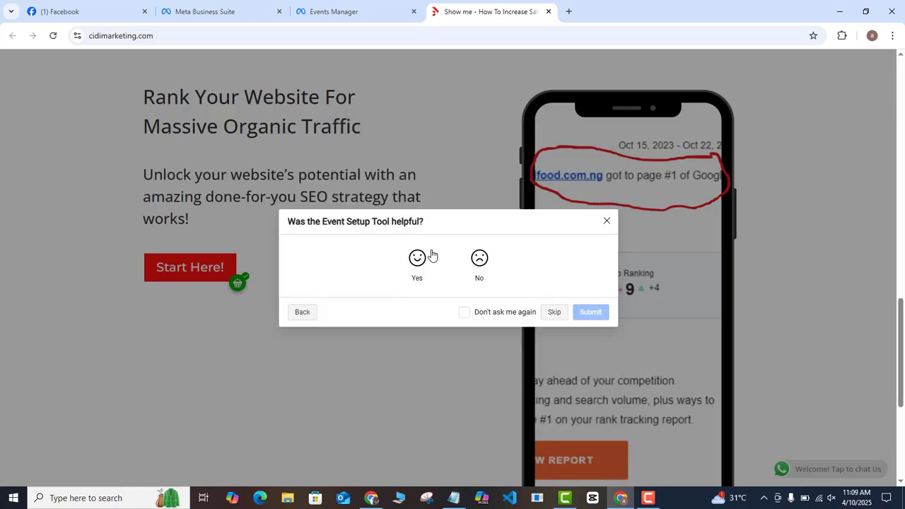
pyautogui.click(552, 312)
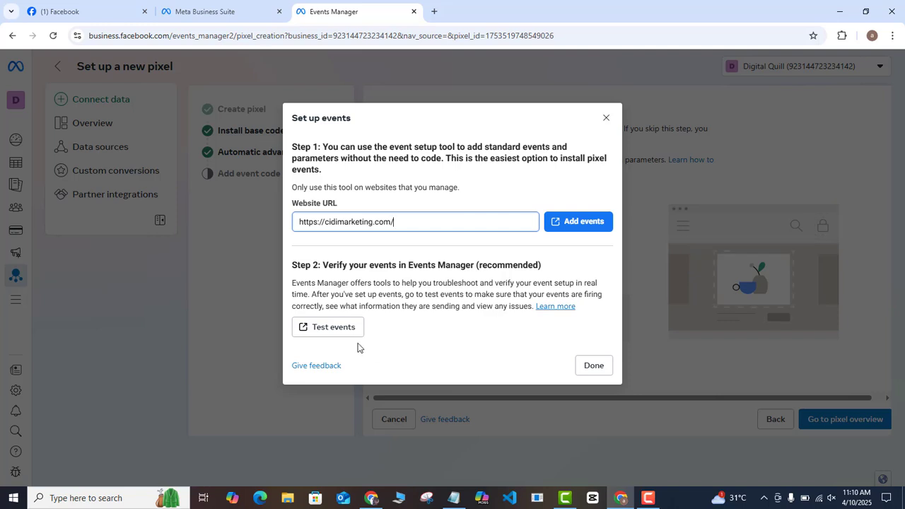
pyautogui.click(329, 332)
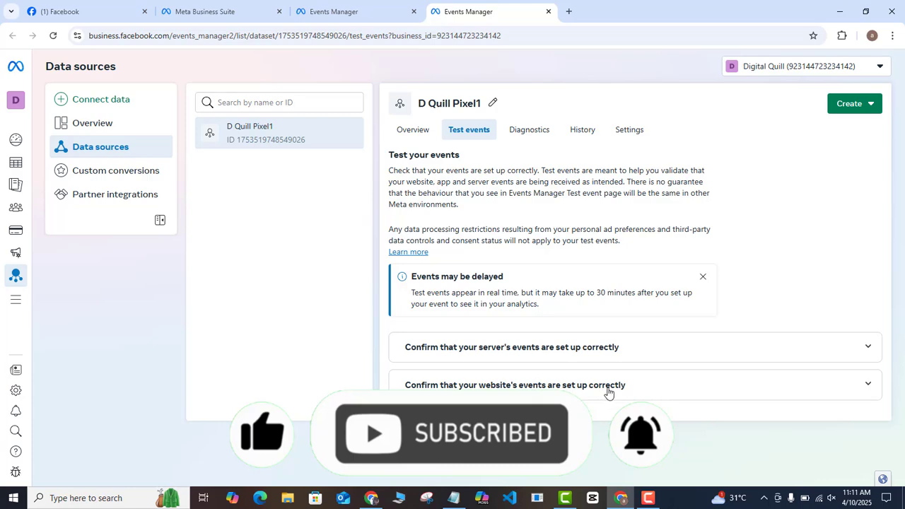
pyautogui.click(869, 386)
pyautogui.moveTo(903, 331); pyautogui.dragTo(903, 424)
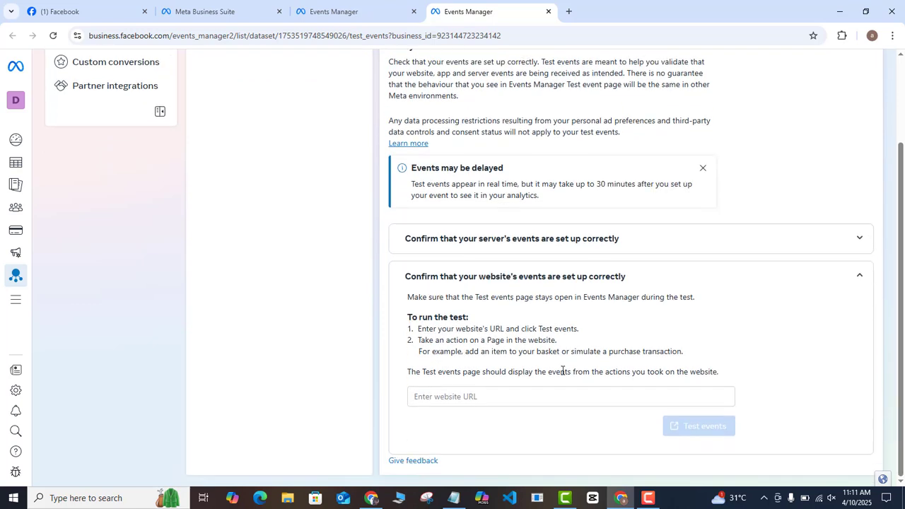
pyautogui.click(456, 396)
pyautogui.write('https://cidimarketing.com/')
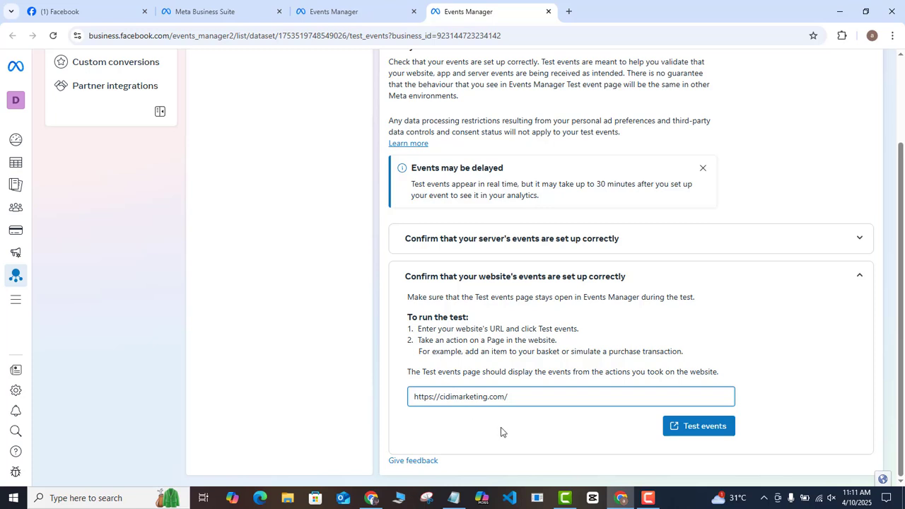
pyautogui.click(694, 432)
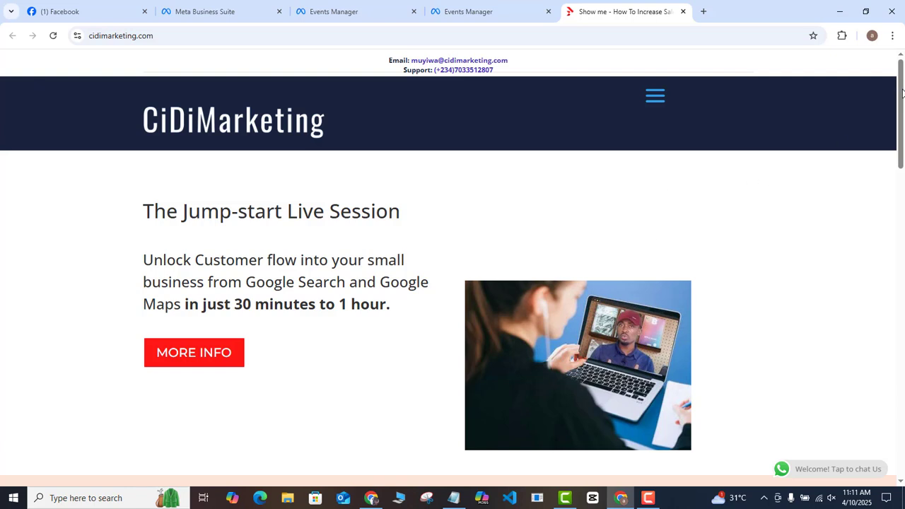
# Trigger the Jump-start Live Session's MORE INFO button on the test site and check the received events in Events Manager
pyautogui.moveTo(903, 92)
pyautogui.mouseDown()
pyautogui.moveTo(903, 308)
pyautogui.moveTo(903, 88)
pyautogui.mouseUp()
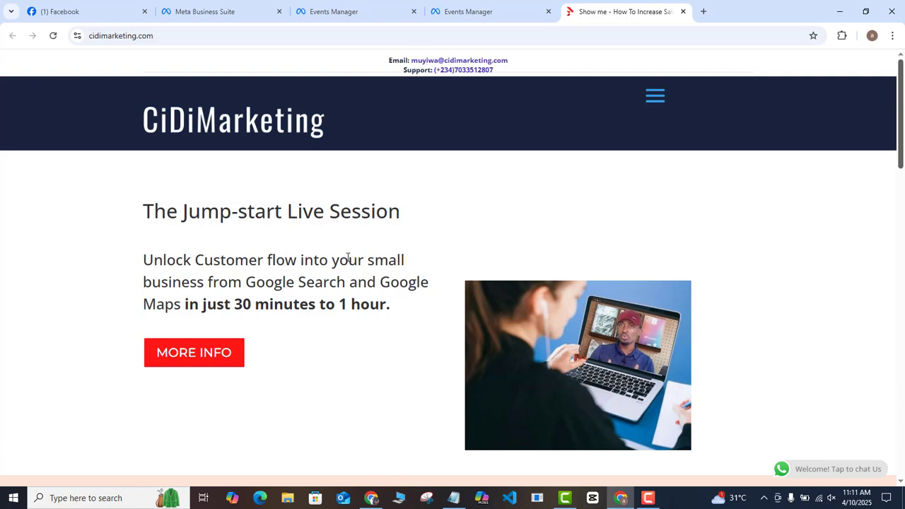
pyautogui.click(218, 360)
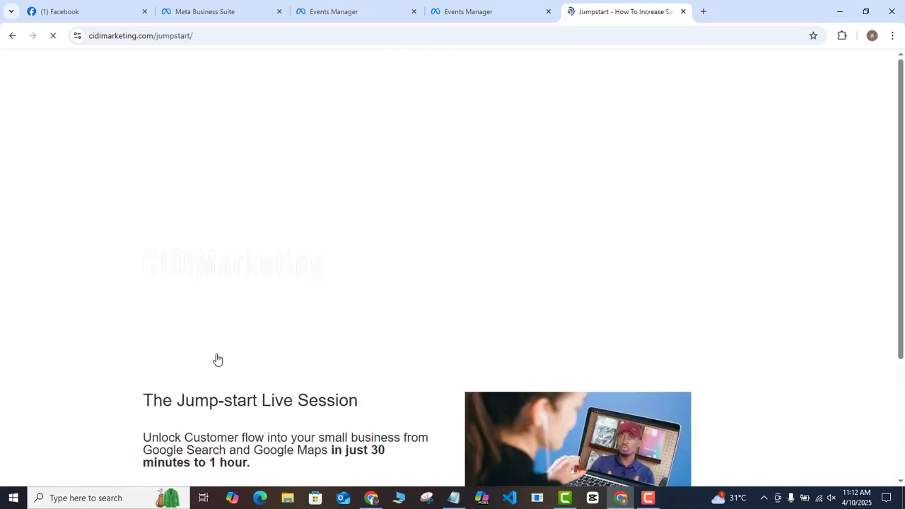
pyautogui.click(460, 11)
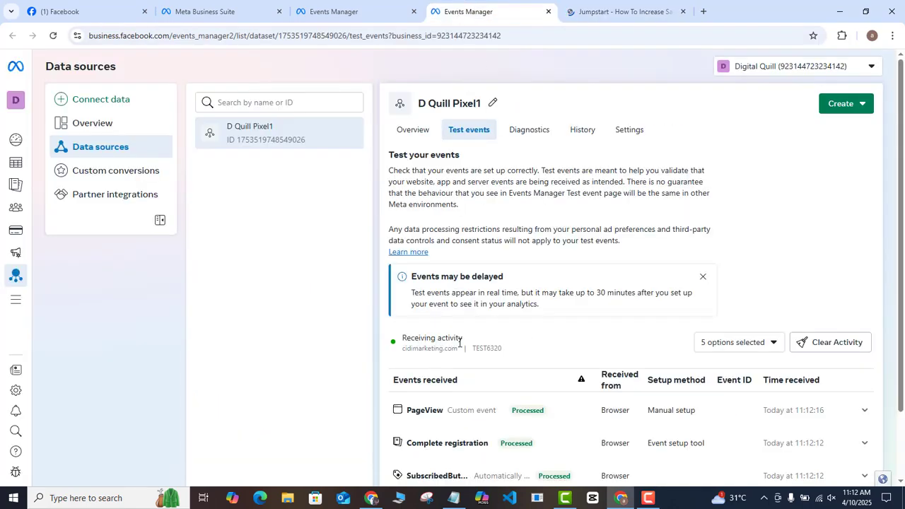
pyautogui.moveTo(903, 217); pyautogui.dragTo(904, 285)
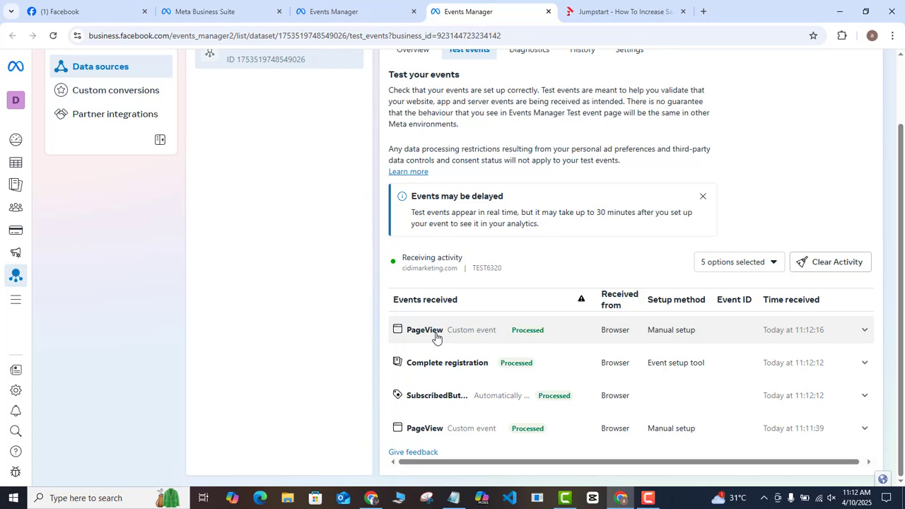
# Return to the site's home page, trigger the Done-For-You Buy Here button, and go back to Events Manager's test results
pyautogui.click(580, 13)
pyautogui.scroll(-1, 566, 172)
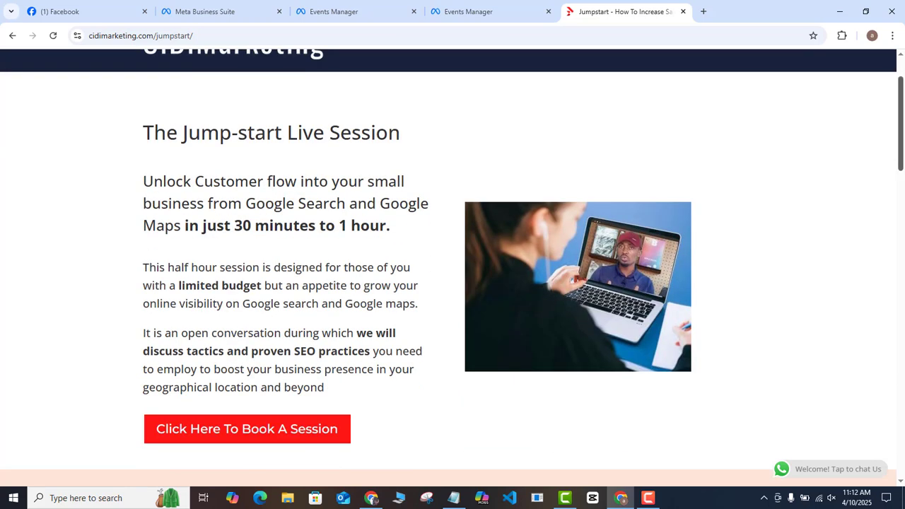
pyautogui.scroll(3, 452, 259)
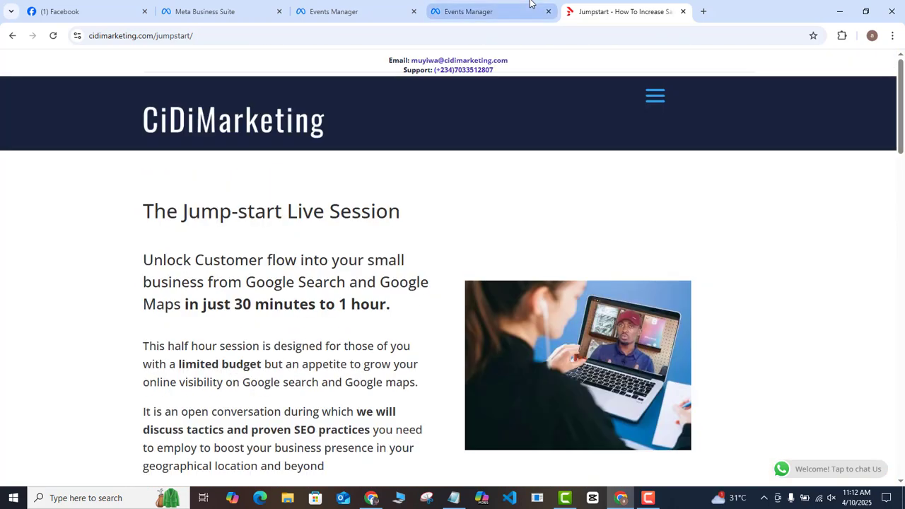
pyautogui.click(12, 35)
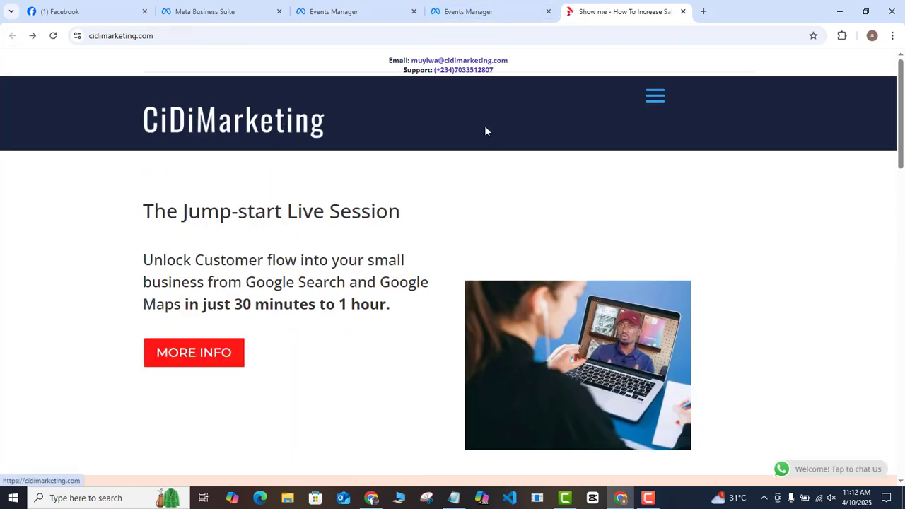
pyautogui.scroll(-3, 451, 267)
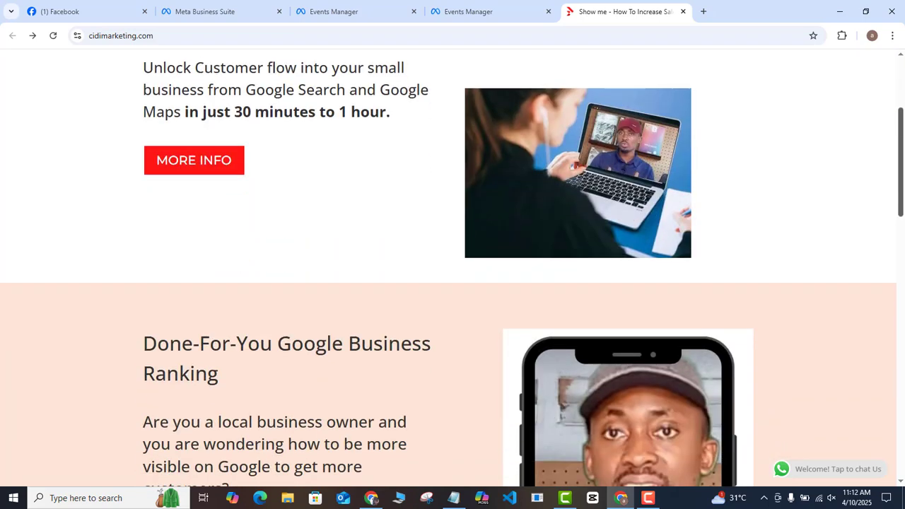
pyautogui.scroll(-4, 432, 222)
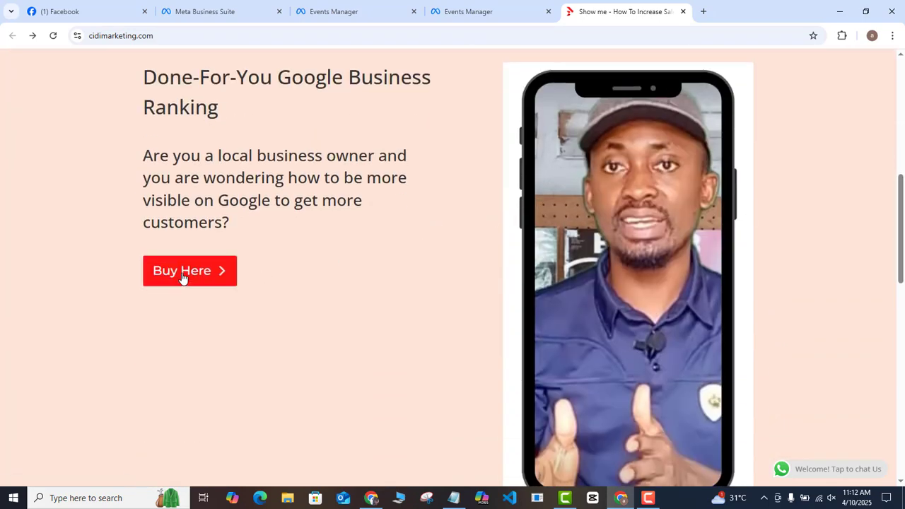
pyautogui.click(182, 275)
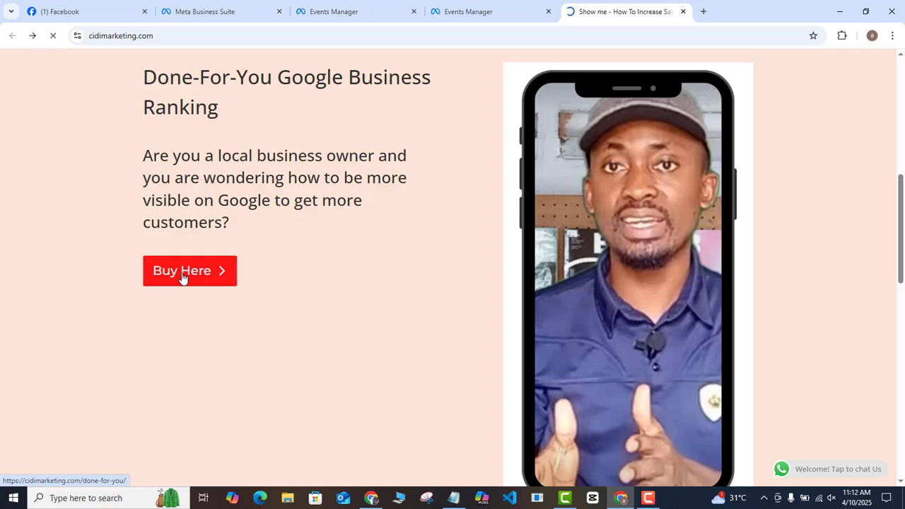
pyautogui.click(463, 12)
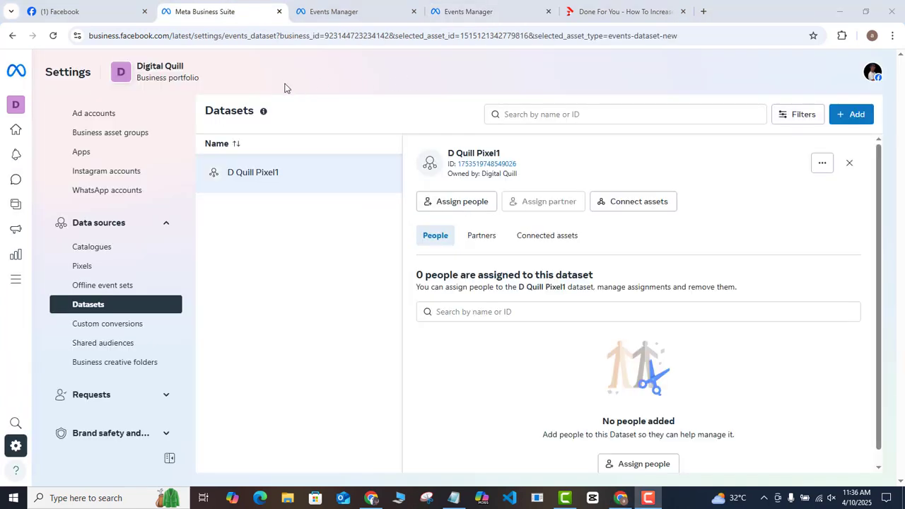
# Reload the Meta Business Suite settings and open the Datasets section under Data sources
pyautogui.click(53, 35)
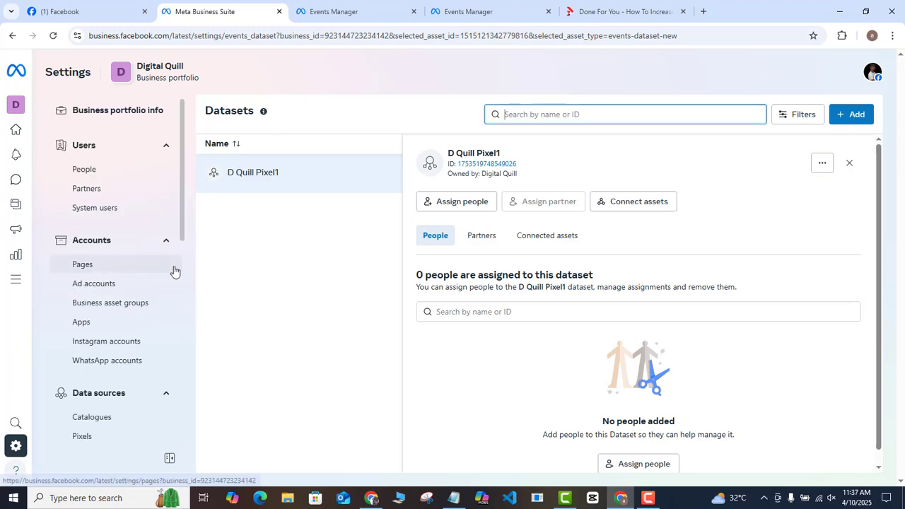
pyautogui.moveTo(180, 223); pyautogui.dragTo(180, 281)
pyautogui.scroll(-1, 180, 285)
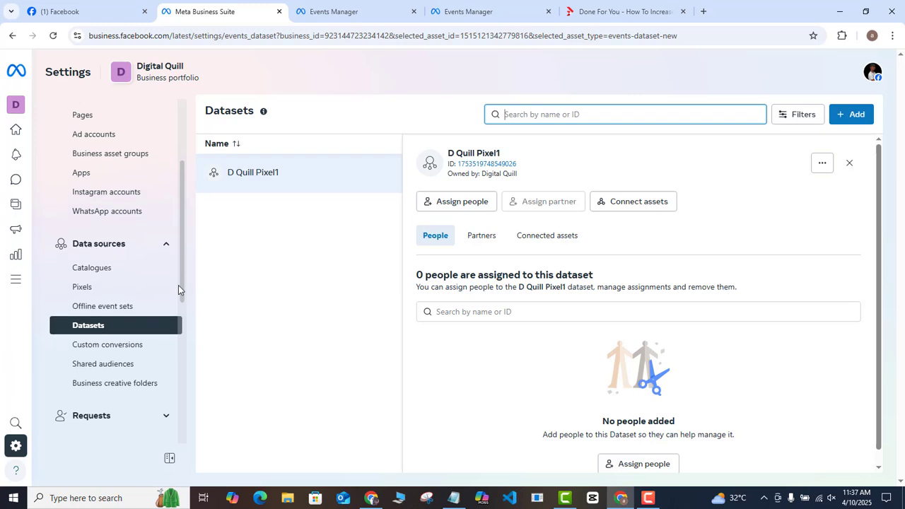
pyautogui.scroll(-1, 178, 285)
pyautogui.click(120, 318)
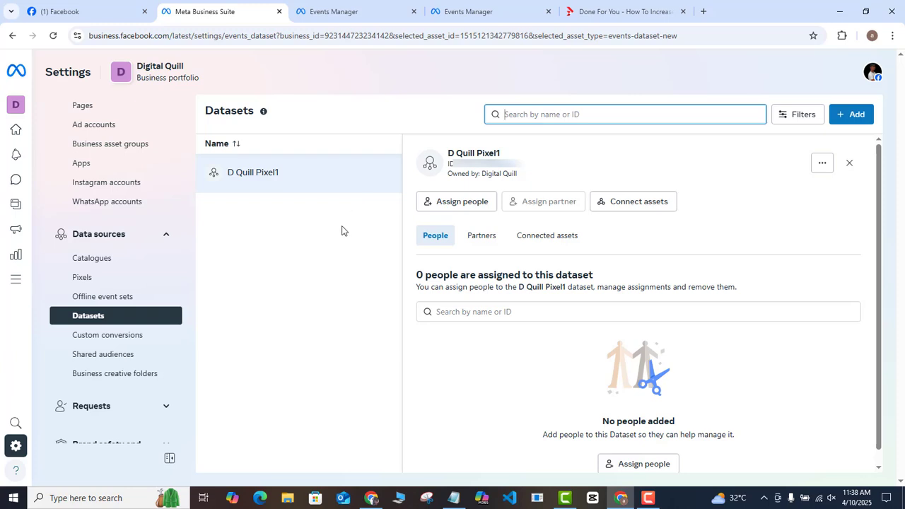
# Connect the D Quill ad account to the D Quill Pixel1 dataset as another business asset
pyautogui.click(633, 205)
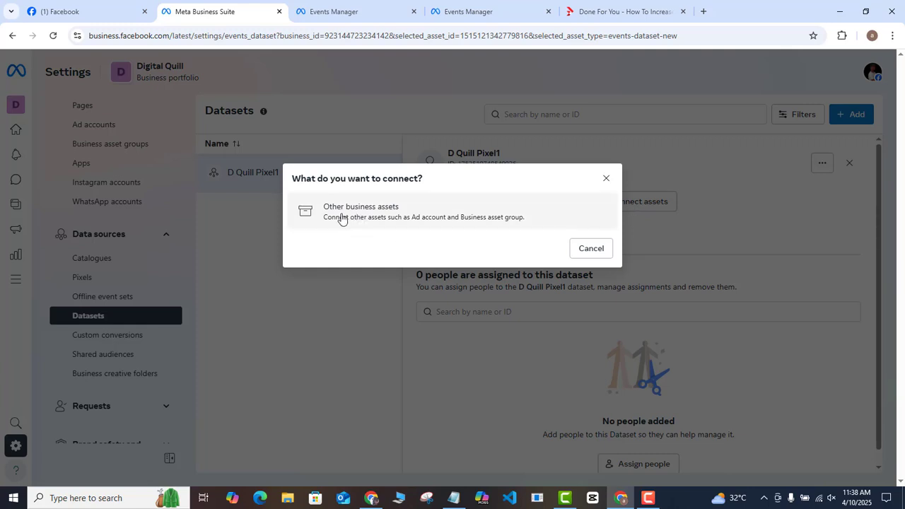
pyautogui.click(369, 215)
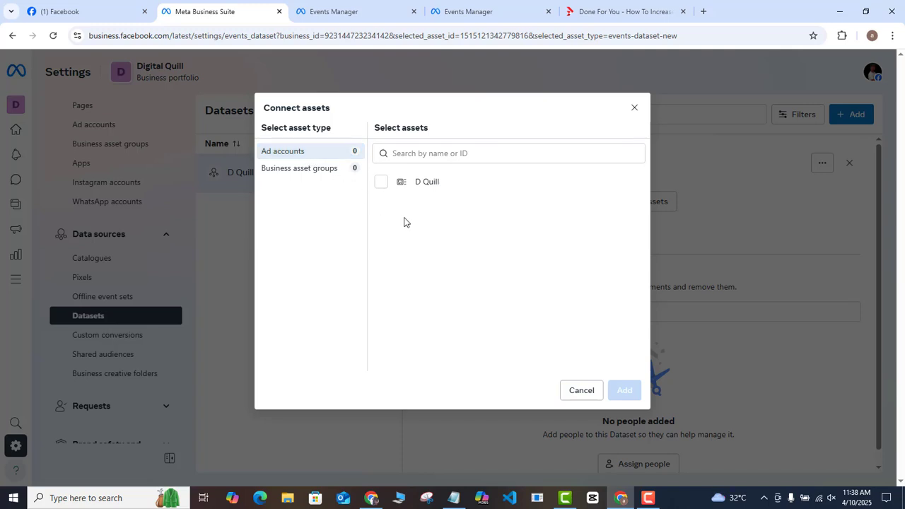
pyautogui.click(383, 185)
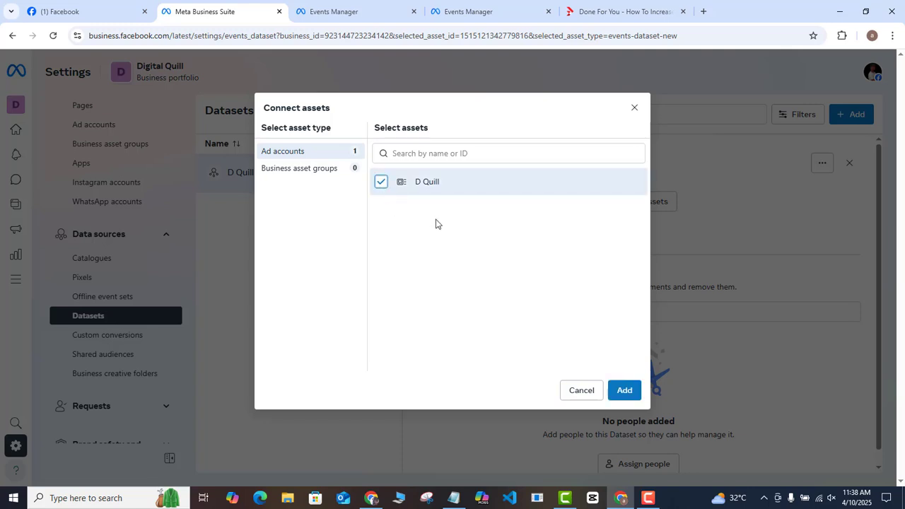
pyautogui.click(625, 390)
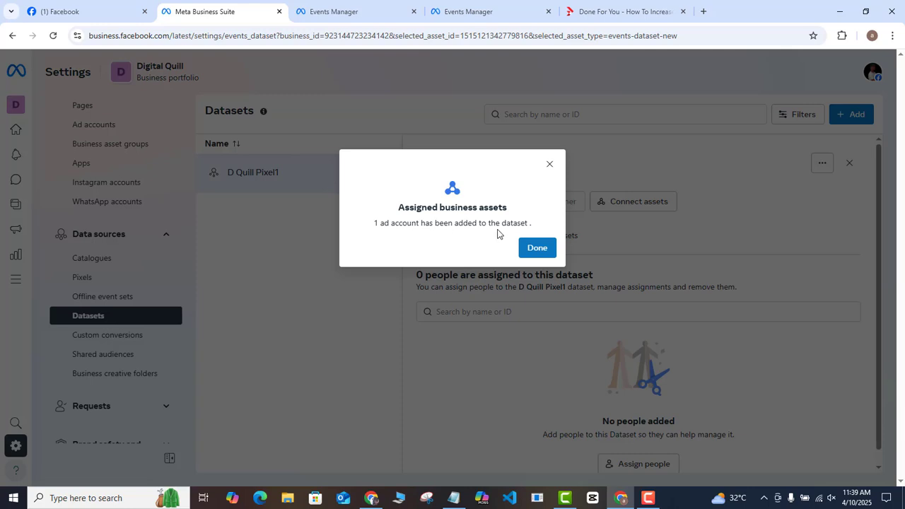
pyautogui.click(536, 249)
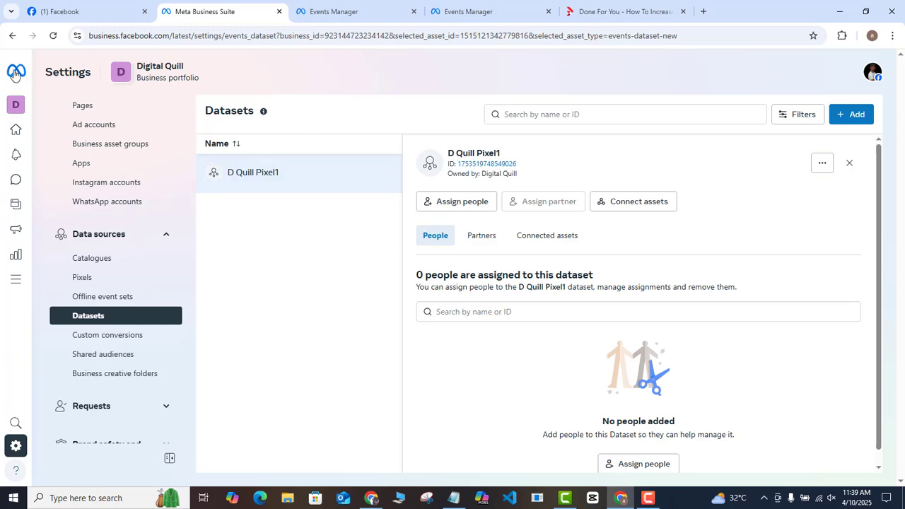
# Open Adverts Manager from Meta Business Suite's full set of tools
pyautogui.moveTo(28, 77)
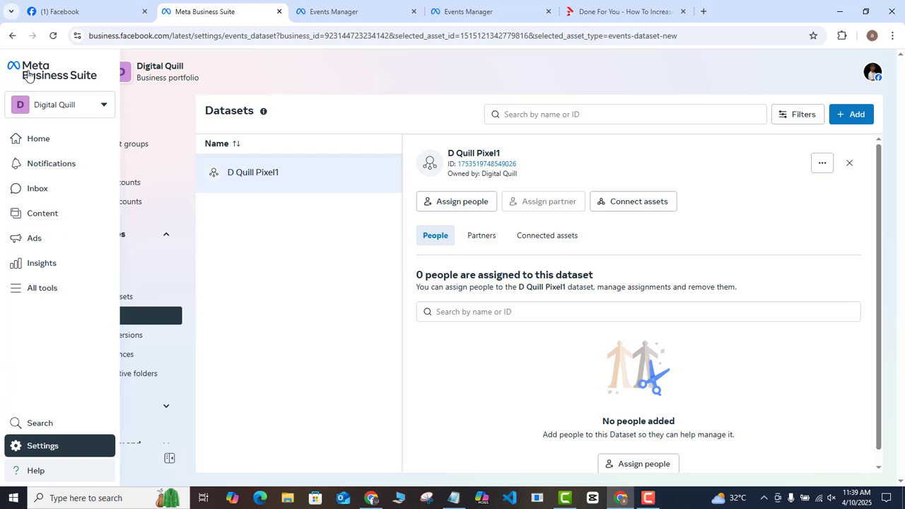
pyautogui.click(23, 291)
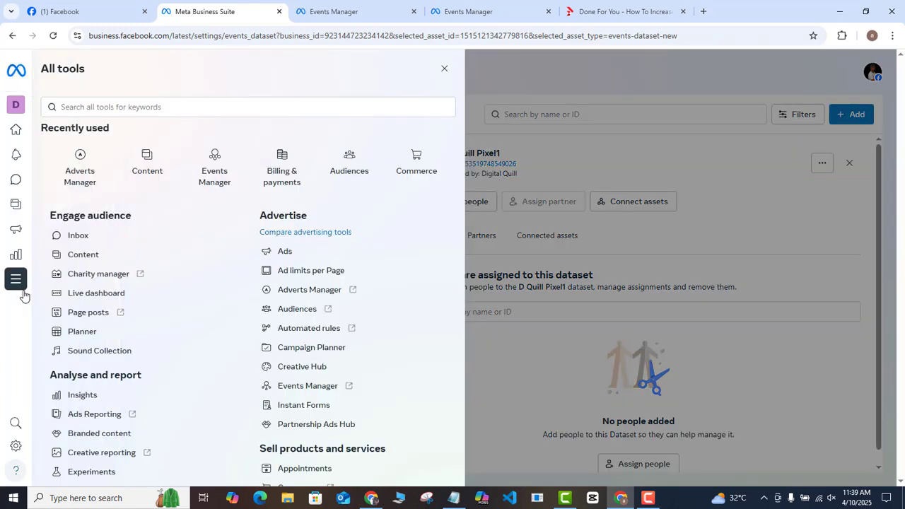
pyautogui.click(81, 183)
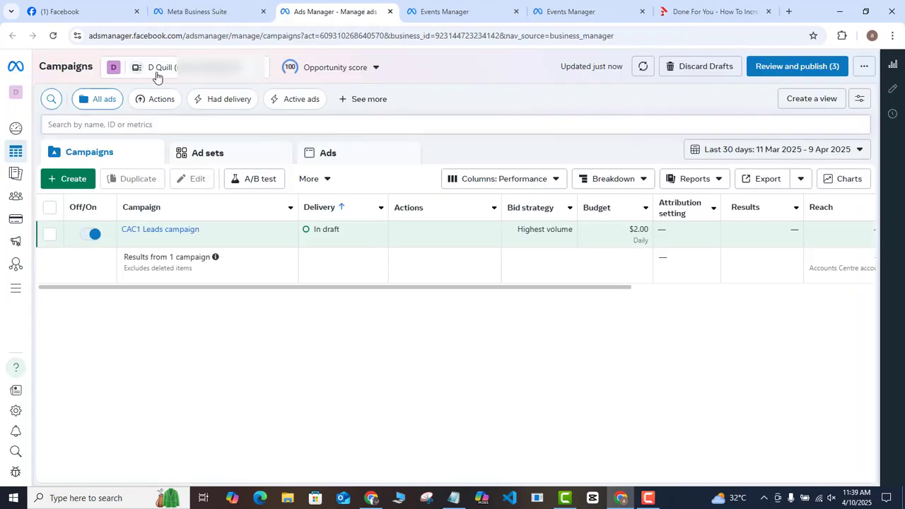
# Create an Auction campaign with the Leads objective and proceed through its default campaign and ad set settings to the new ad
pyautogui.click(73, 179)
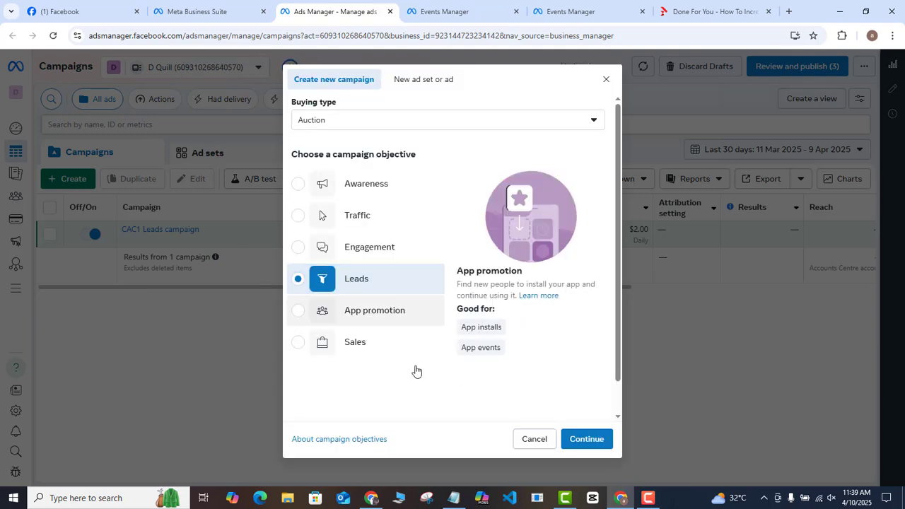
pyautogui.click(579, 439)
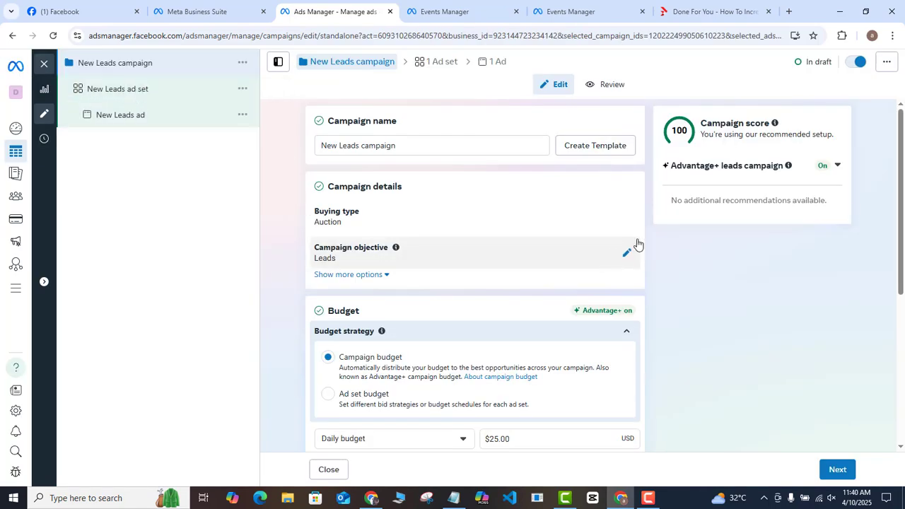
pyautogui.scroll(-4, 473, 283)
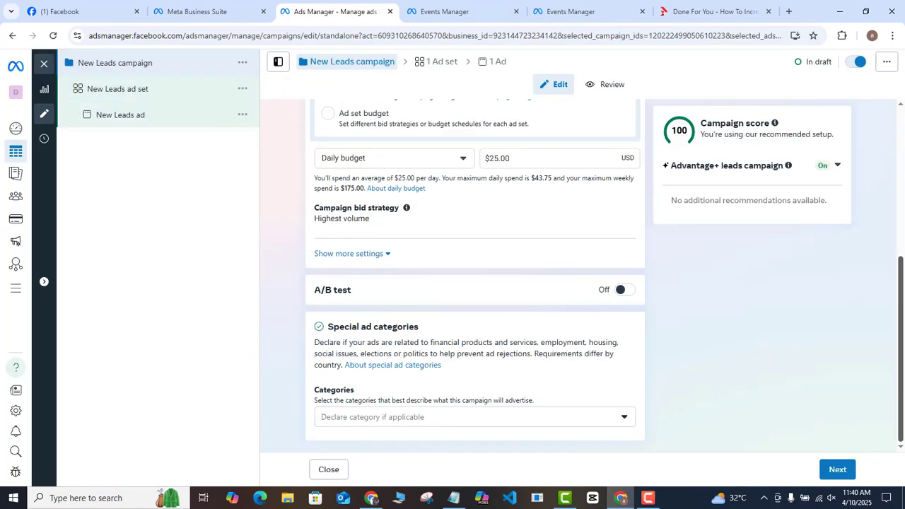
pyautogui.click(837, 470)
pyautogui.scroll(-5, 903, 343)
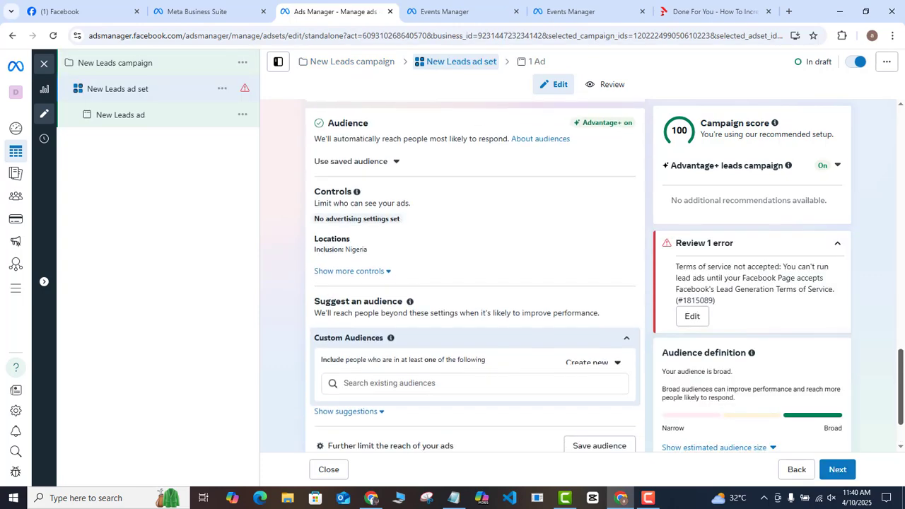
pyautogui.click(833, 471)
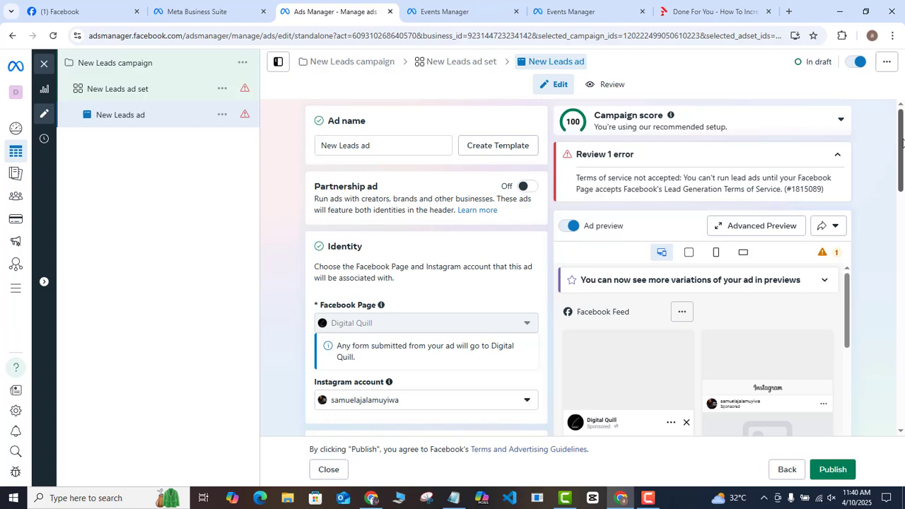
# Examine the new leads ad's Tracking section to check which dataset is tracked for website events
pyautogui.scroll(-10, 902, 141)
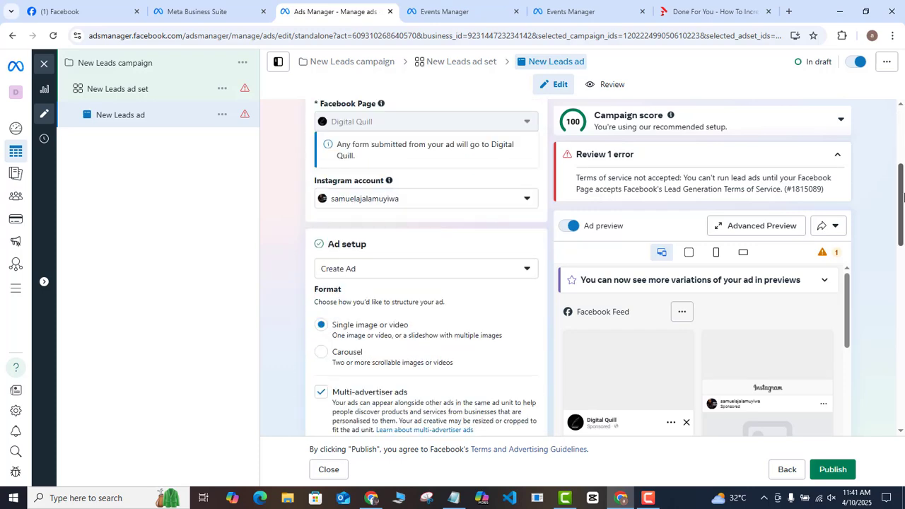
pyautogui.scroll(-4, 902, 363)
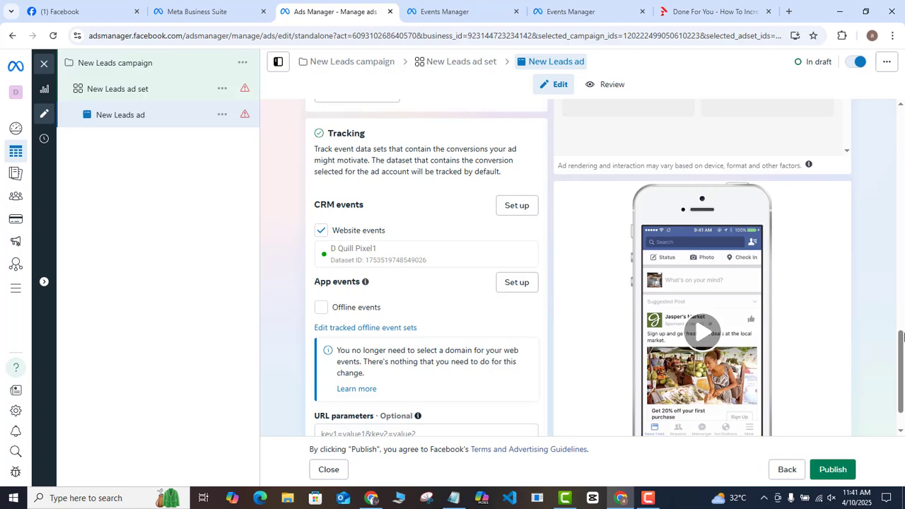
pyautogui.scroll(-2, 902, 337)
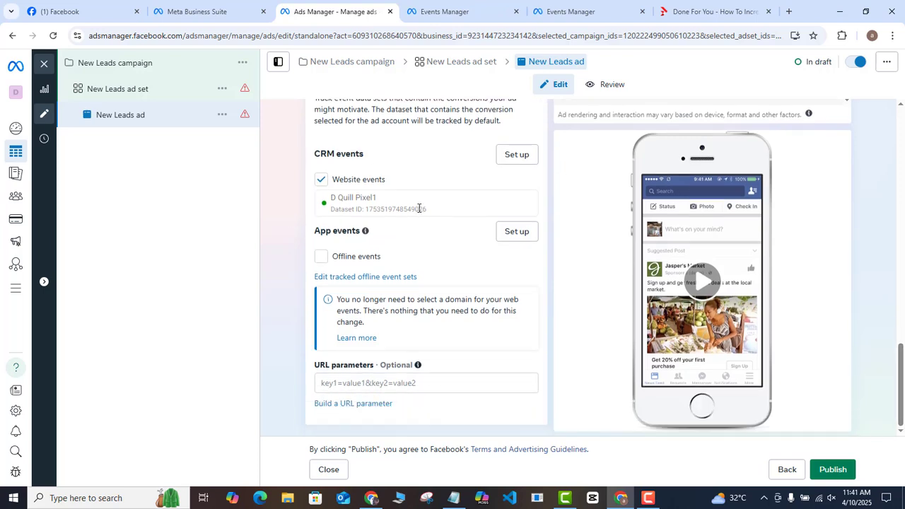